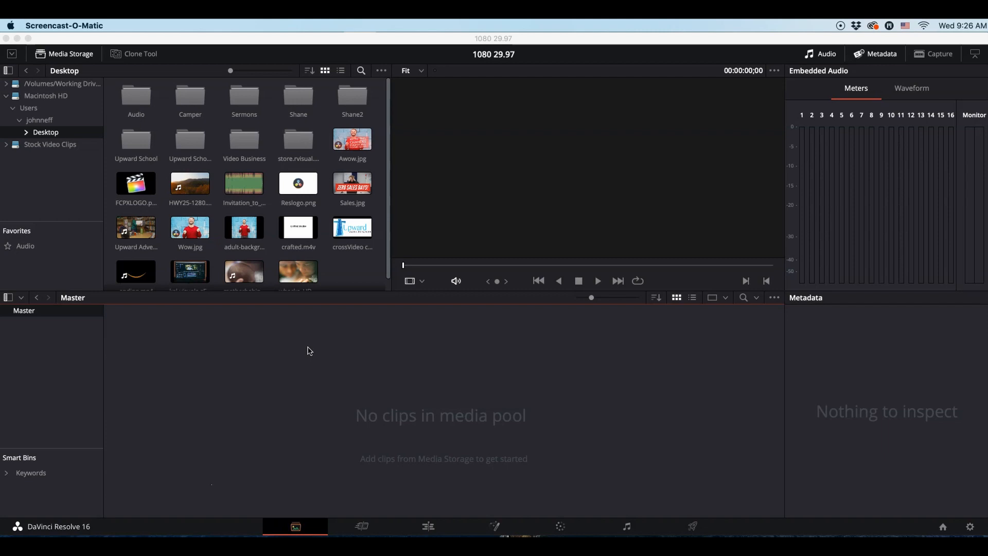
# Turn on the display of Power Bins in the media pool
pyautogui.click(225, 40)
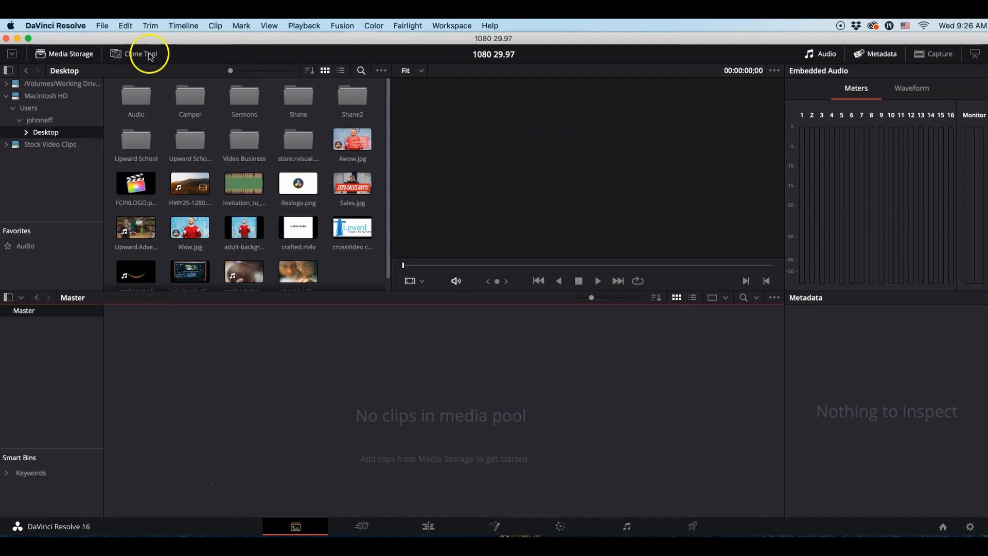
pyautogui.click(268, 26)
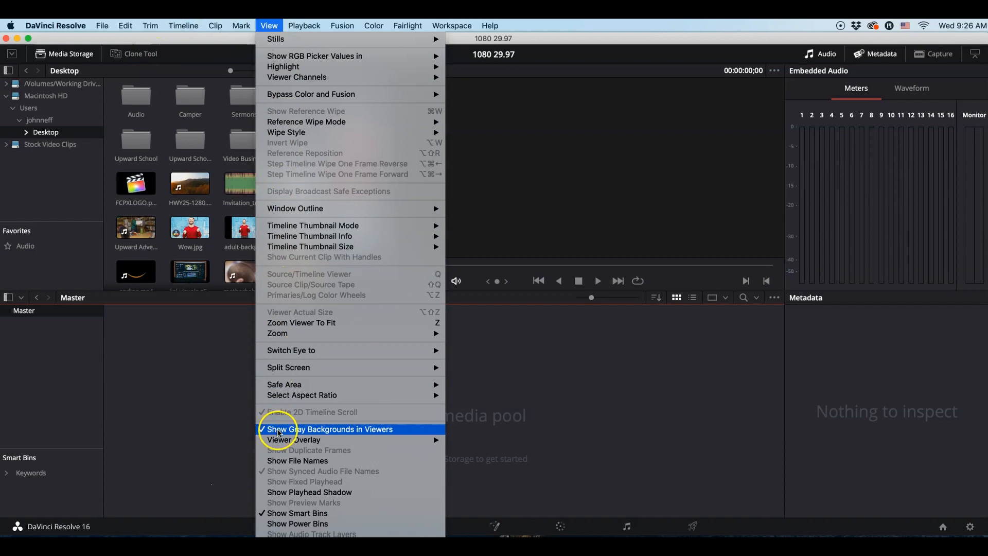
pyautogui.click(291, 525)
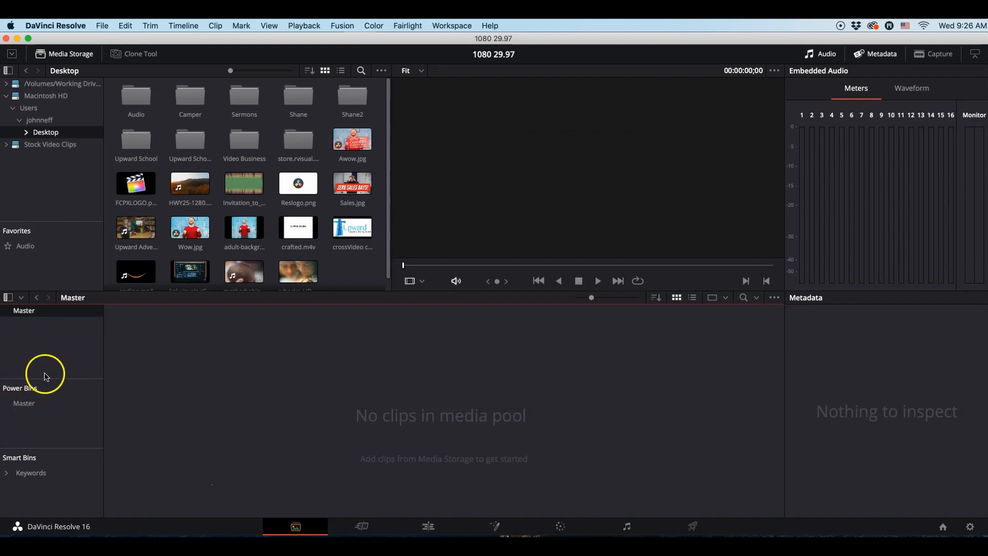
# Add motherbabint_HD.mov from the Desktop folder to the media pool's Master bin
pyautogui.click(135, 271)
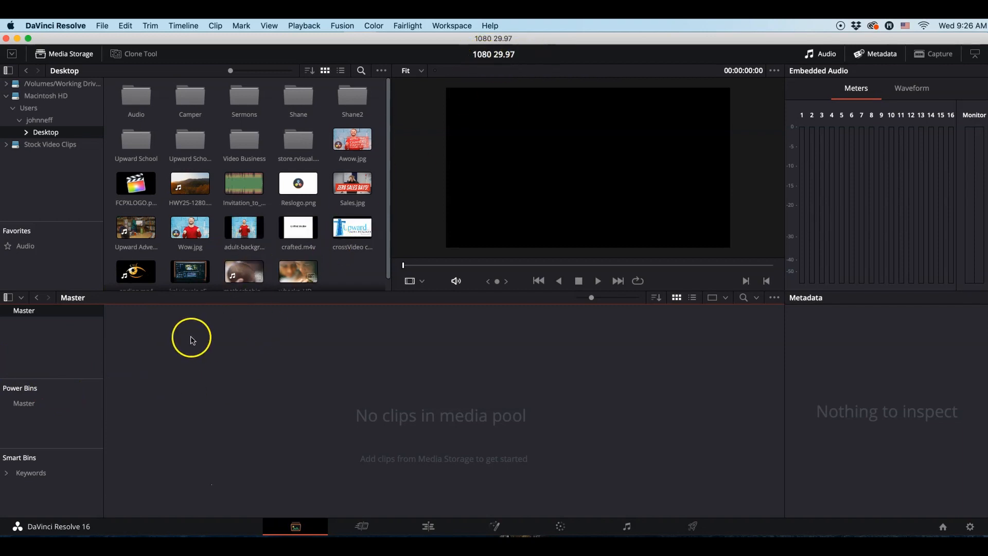
pyautogui.click(247, 271)
pyautogui.moveTo(247, 271); pyautogui.dragTo(226, 383)
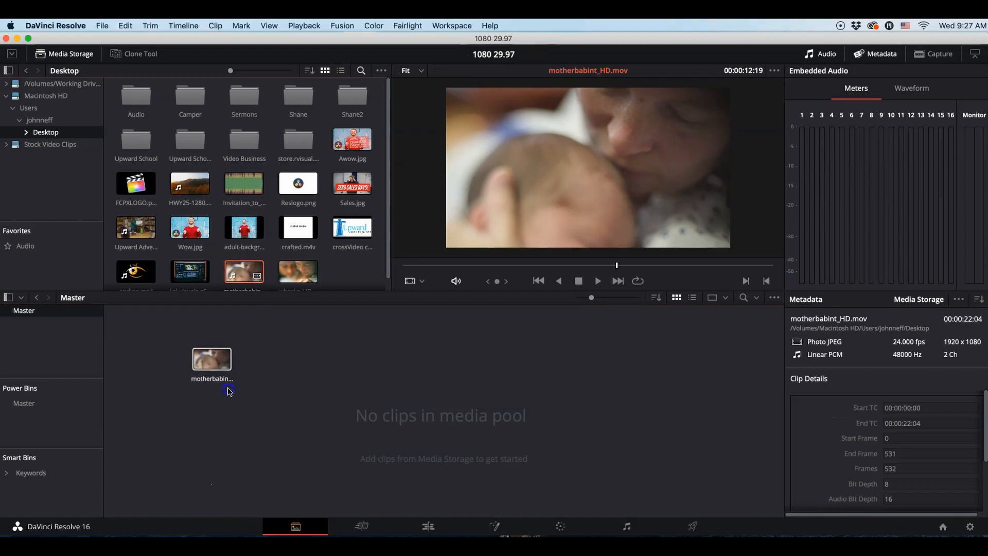
pyautogui.click(549, 366)
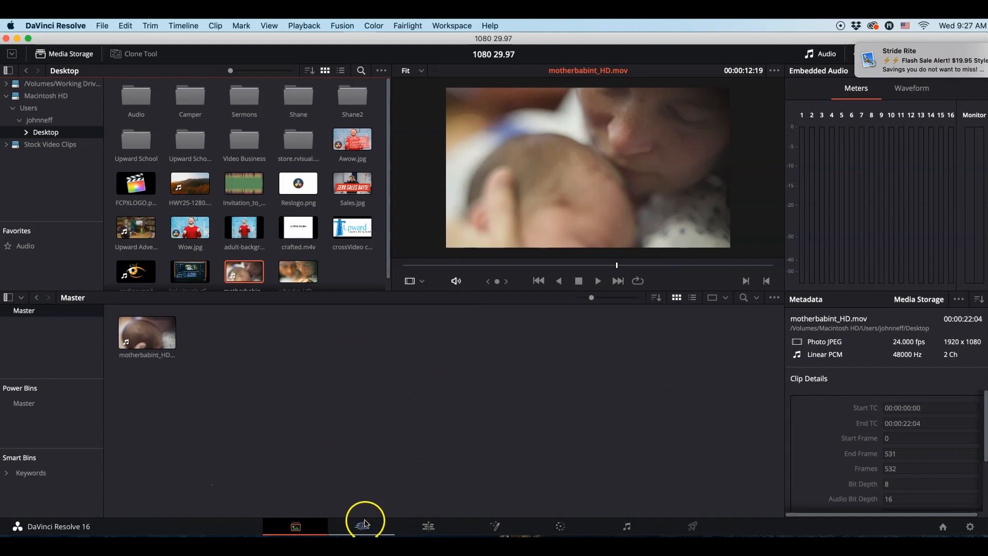
# Switch to the Edit page and preview motherbabint_HD.mov in the source viewer
pyautogui.click(430, 527)
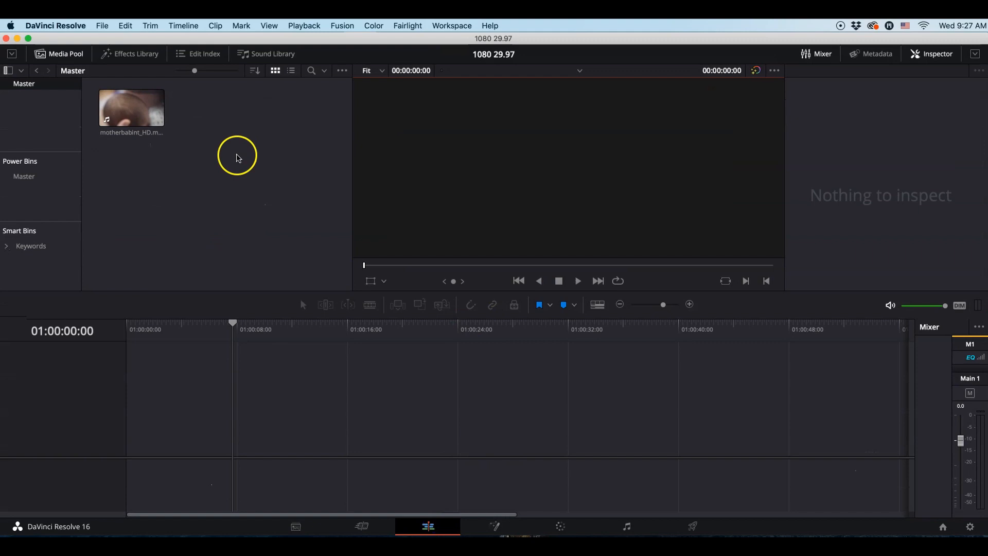
pyautogui.click(147, 125)
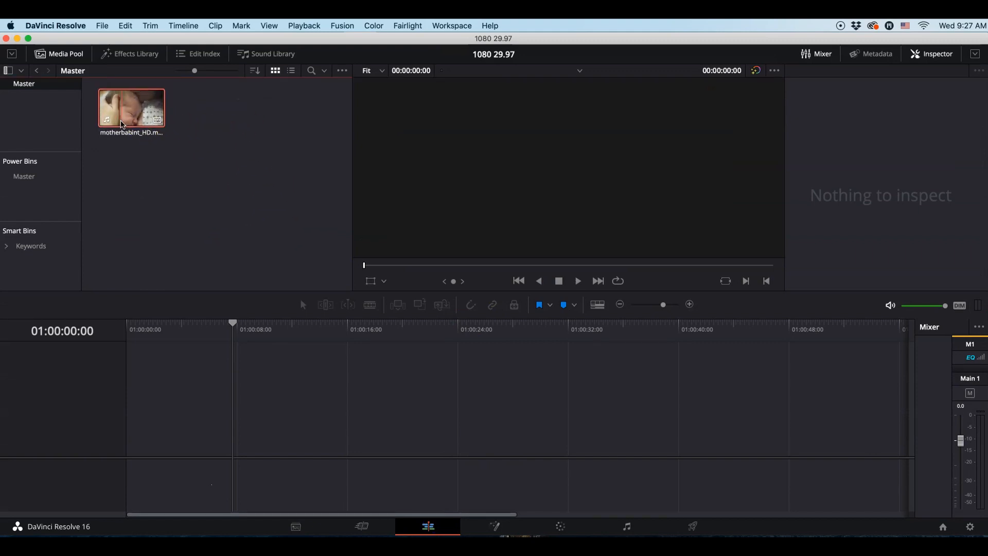
pyautogui.doubleClick(121, 124)
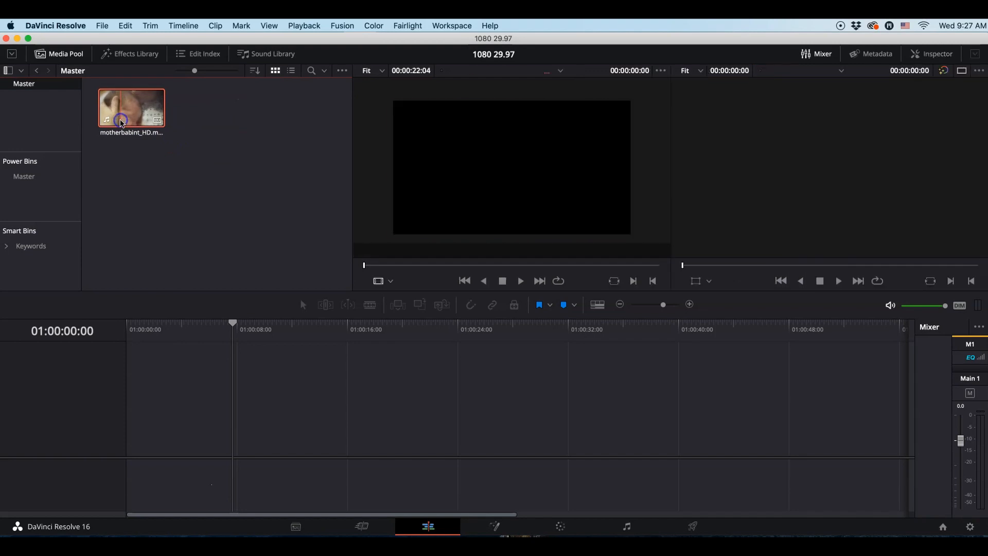
pyautogui.press('space')
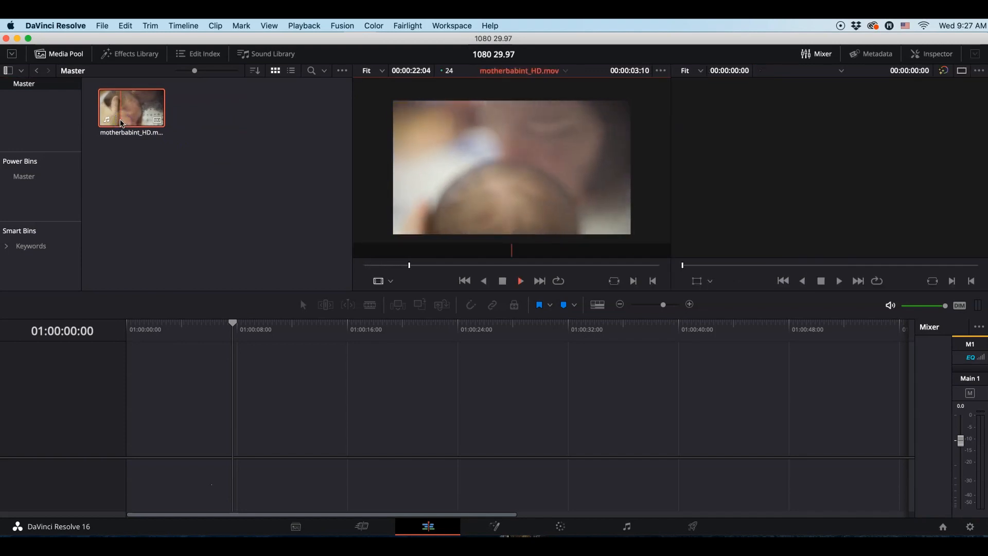
pyautogui.press('space')
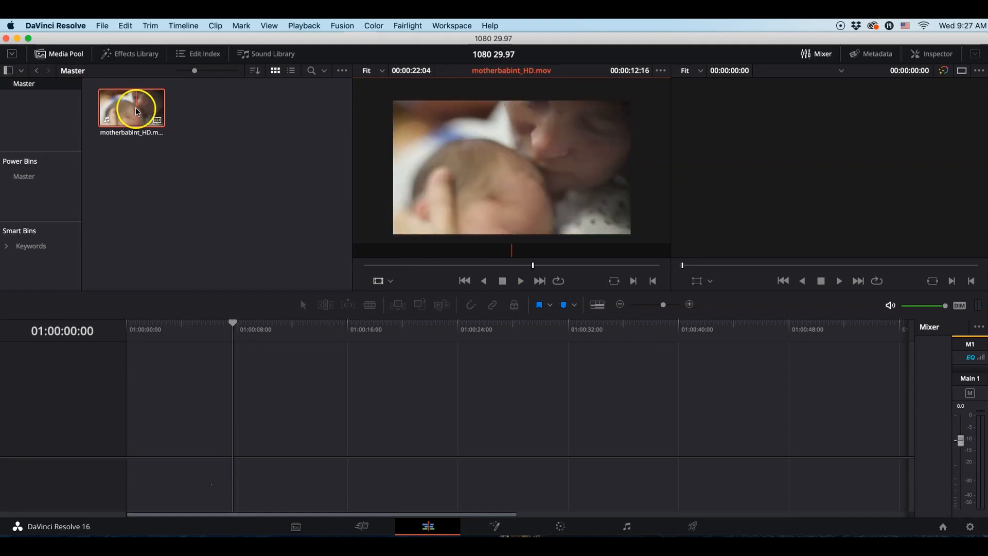
# Place motherbabint_HD.mov at the start of the empty timeline and play back its first few seconds
pyautogui.click(141, 124)
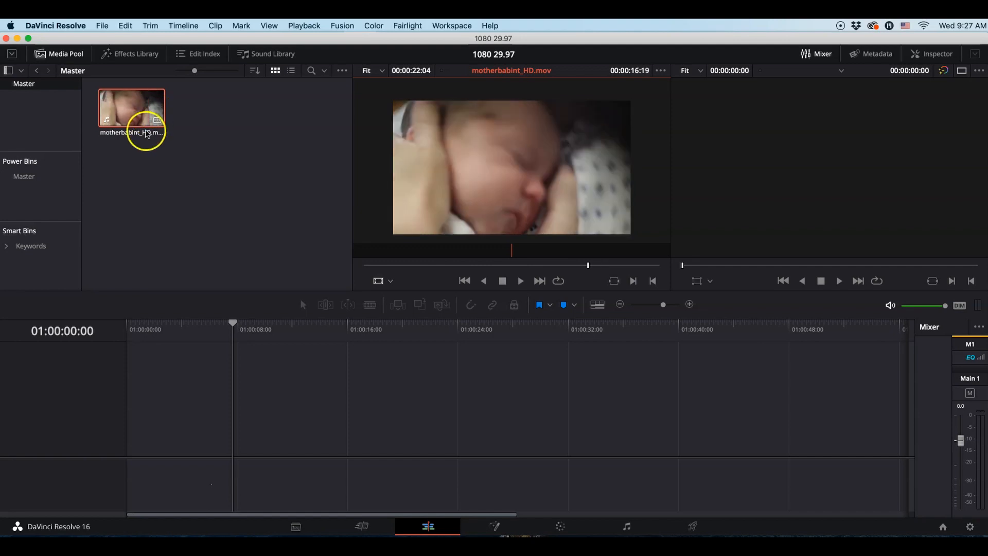
pyautogui.moveTo(141, 125); pyautogui.dragTo(132, 456)
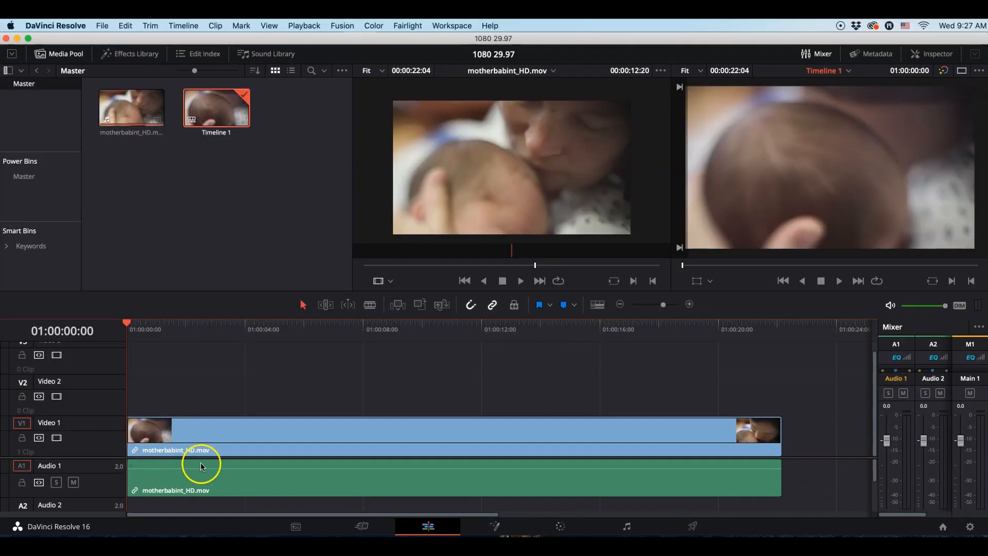
pyautogui.press('space')
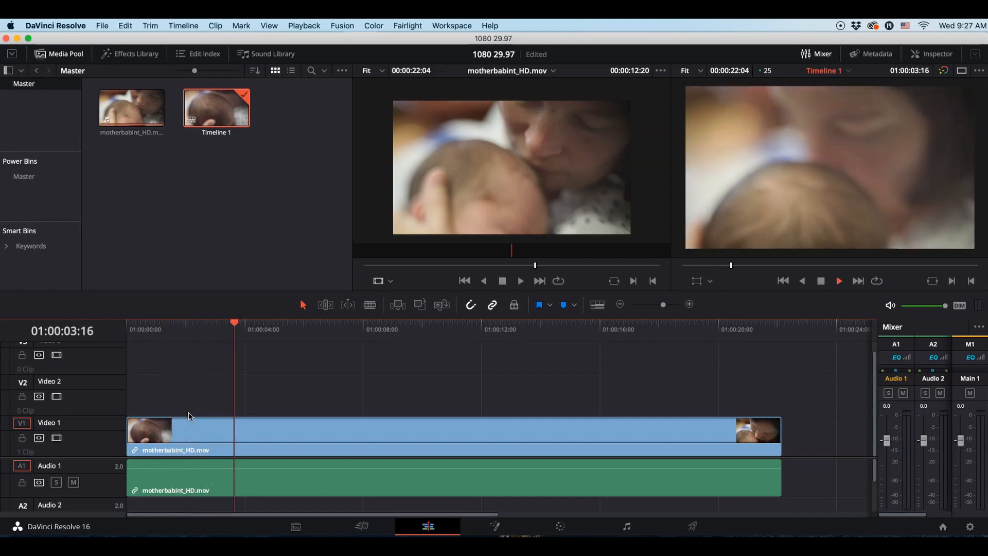
pyautogui.press('space')
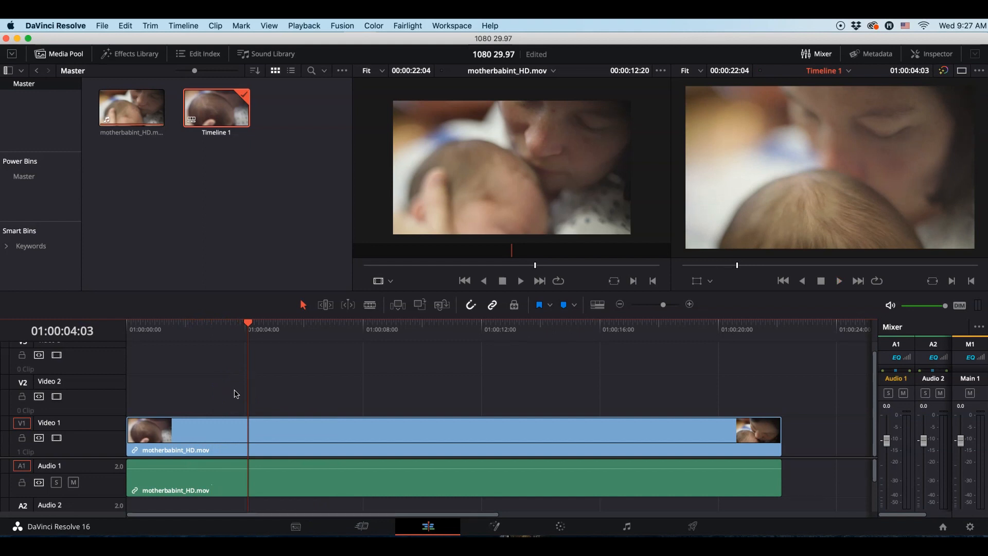
# Clear the "adjustment clip" search in the Effects Library and list the Toolbox's Effects category
pyautogui.click(151, 56)
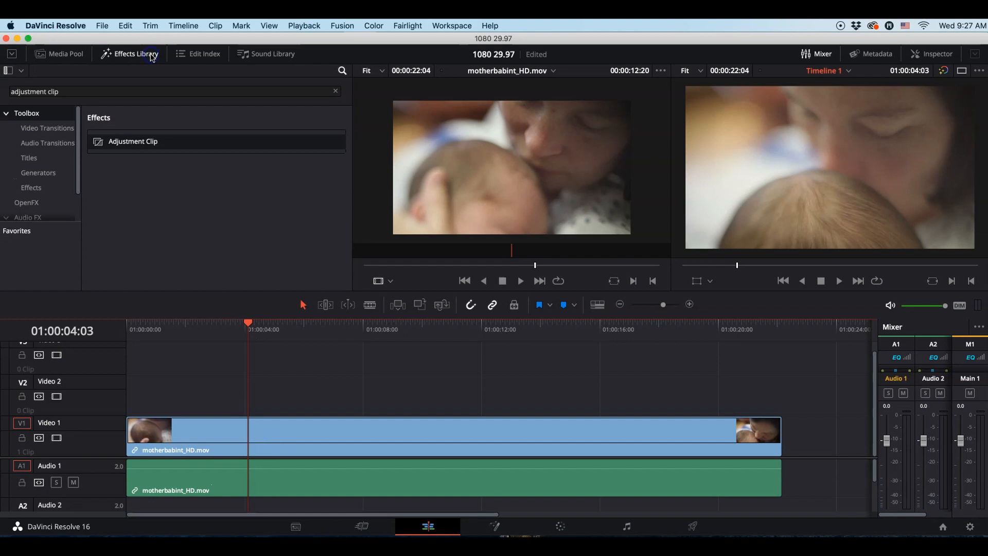
pyautogui.tripleClick(85, 92)
pyautogui.press('BackSpace')
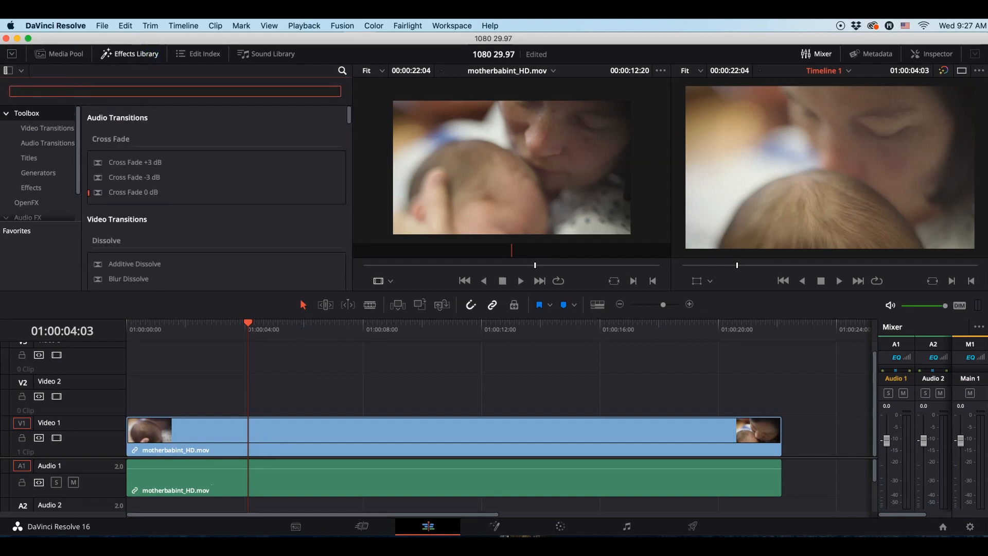
pyautogui.click(31, 188)
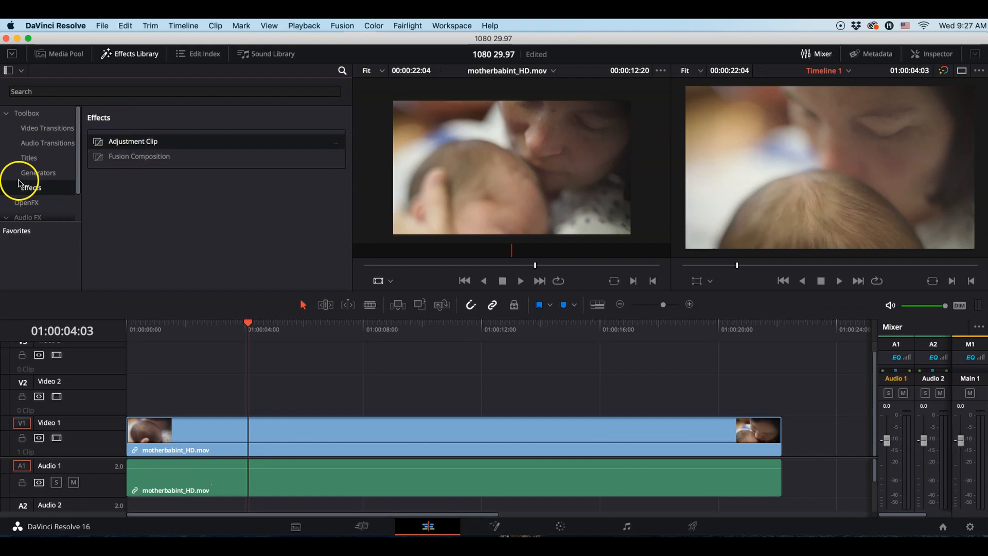
pyautogui.click(132, 54)
pyautogui.click(132, 55)
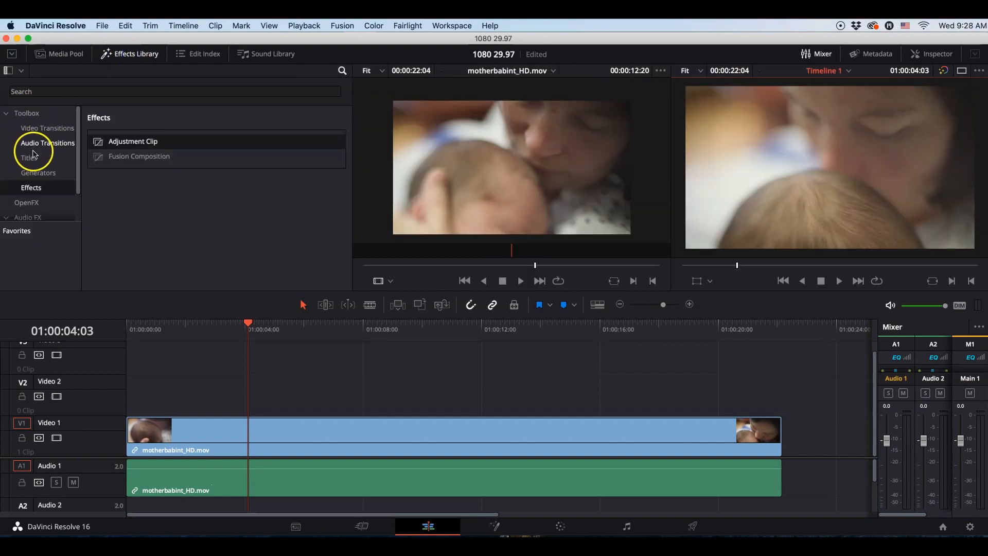
pyautogui.click(10, 115)
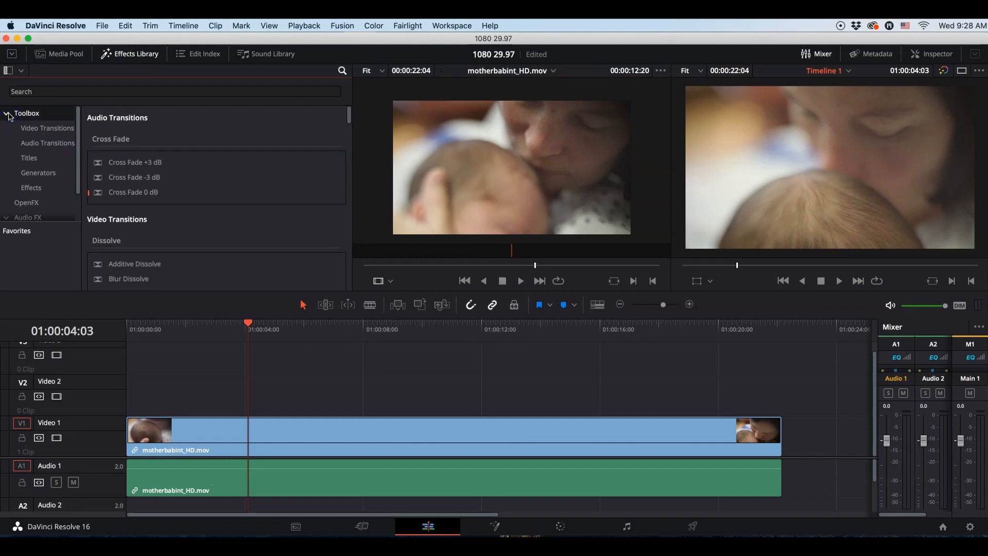
pyautogui.click(39, 188)
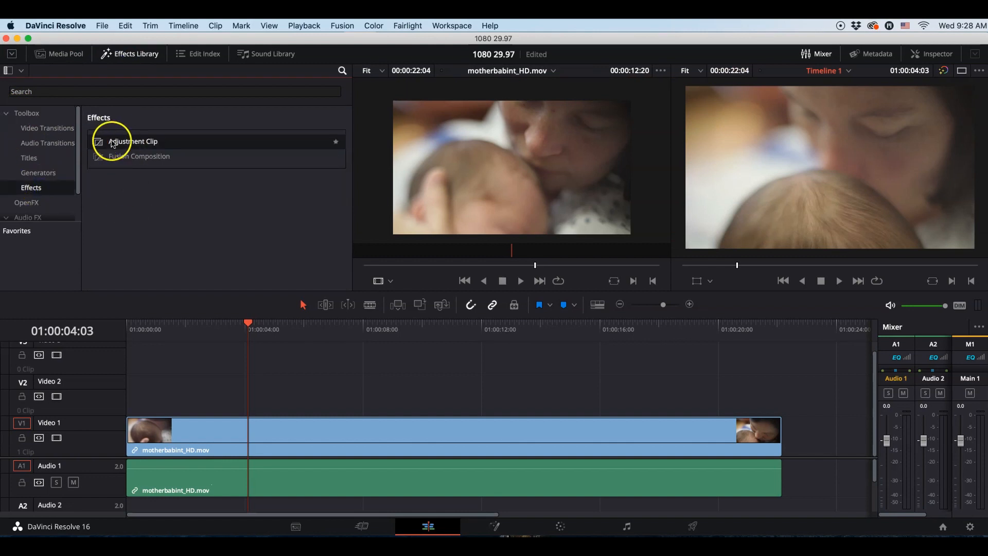
# Add an Adjustment Clip on Video 2 spanning the whole video clip, and park the playhead at 01:00:06:04
pyautogui.moveTo(98, 144); pyautogui.dragTo(132, 412)
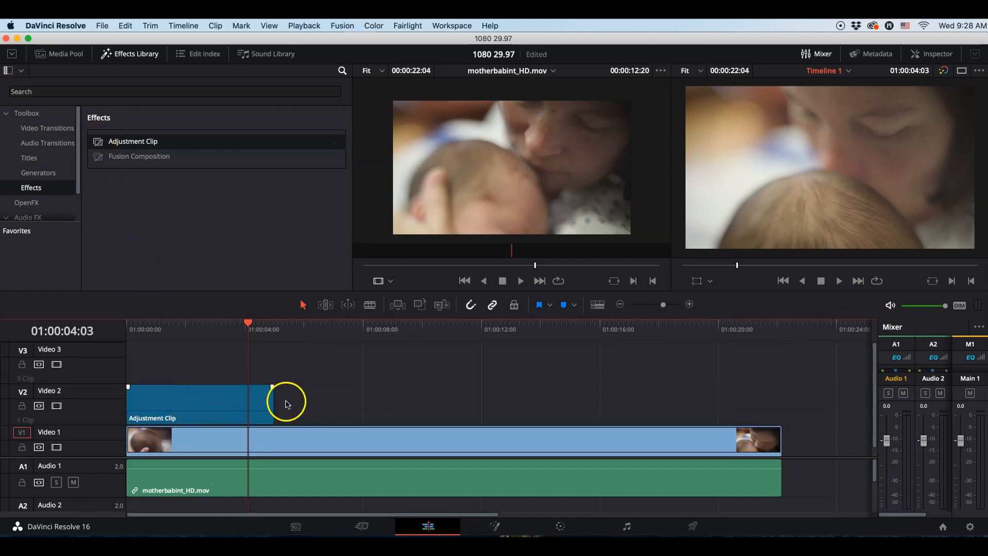
pyautogui.moveTo(273, 400); pyautogui.dragTo(790, 413)
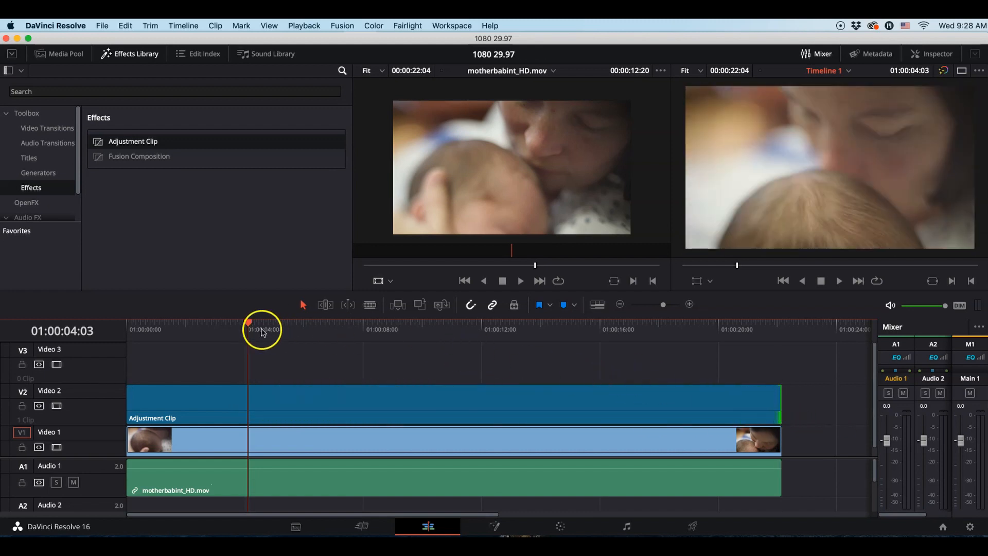
pyautogui.moveTo(249, 326); pyautogui.dragTo(309, 326)
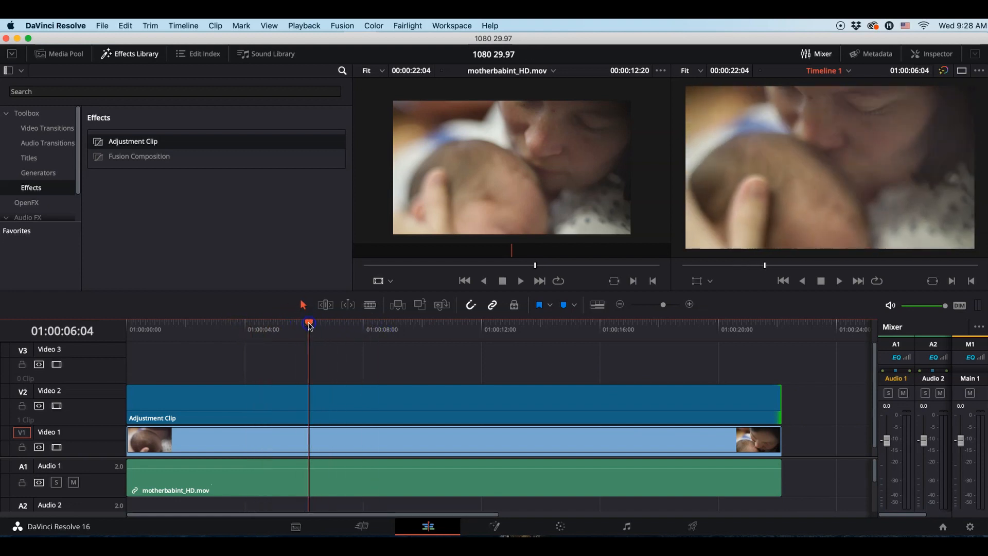
# On the Color page, set the adjustment clip's saturation to 0.00 and its contrast to 1.178
pyautogui.click(326, 403)
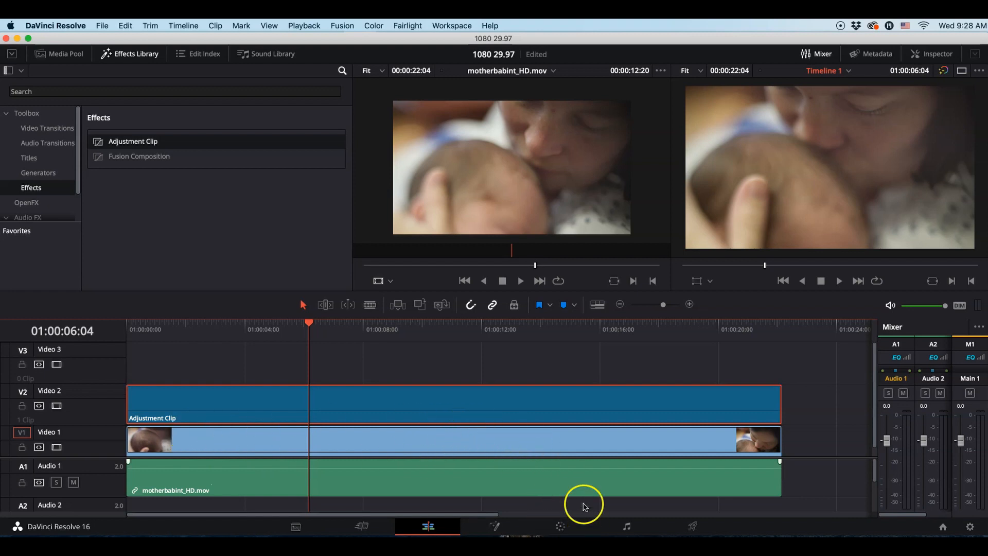
pyautogui.click(561, 525)
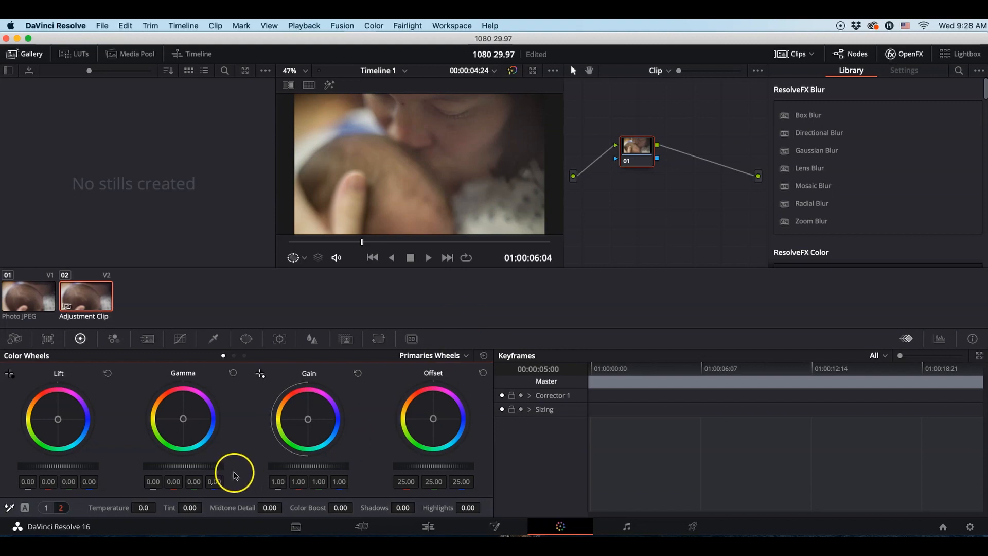
pyautogui.click(49, 507)
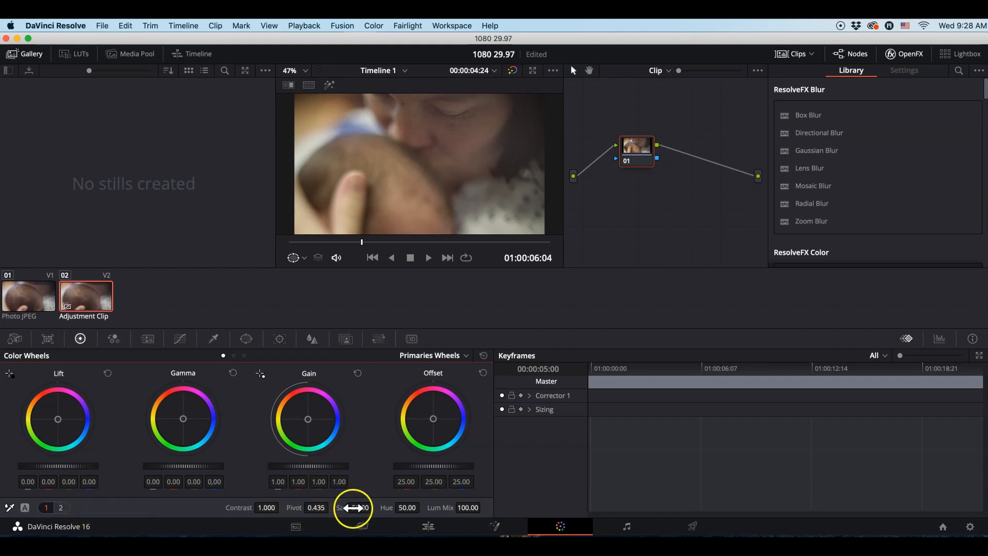
pyautogui.moveTo(362, 507); pyautogui.dragTo(118, 498)
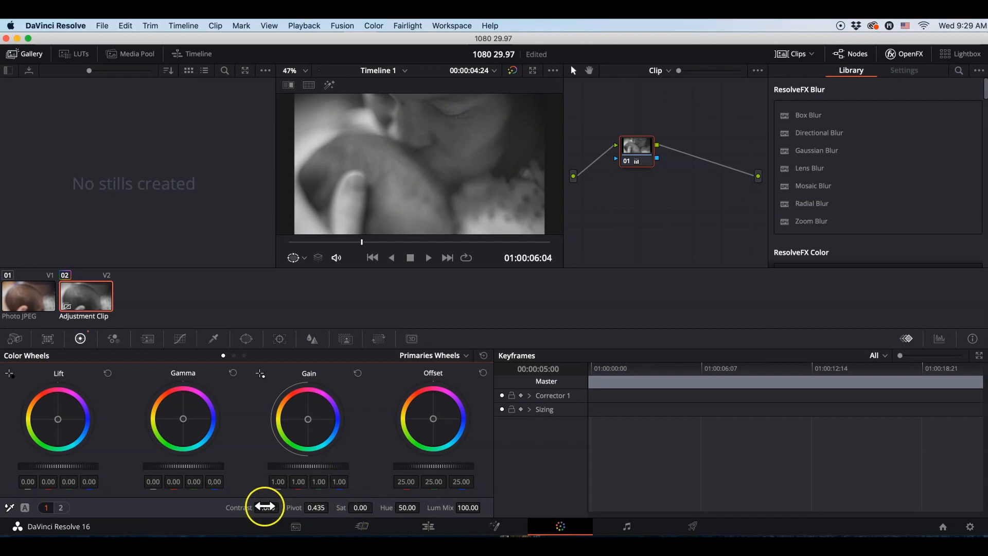
pyautogui.moveTo(265, 507)
pyautogui.mouseDown()
pyautogui.moveTo(319, 504)
pyautogui.moveTo(280, 501)
pyautogui.mouseUp()
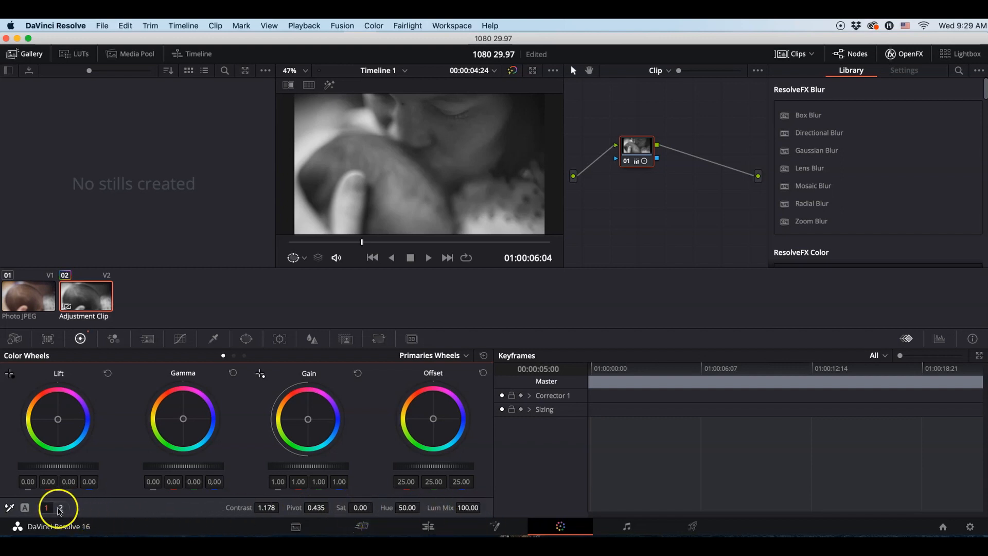
# Set the adjustment clip's Midtone Detail to -41.50 in the second set of primary adjustments
pyautogui.click(60, 507)
pyautogui.click(192, 515)
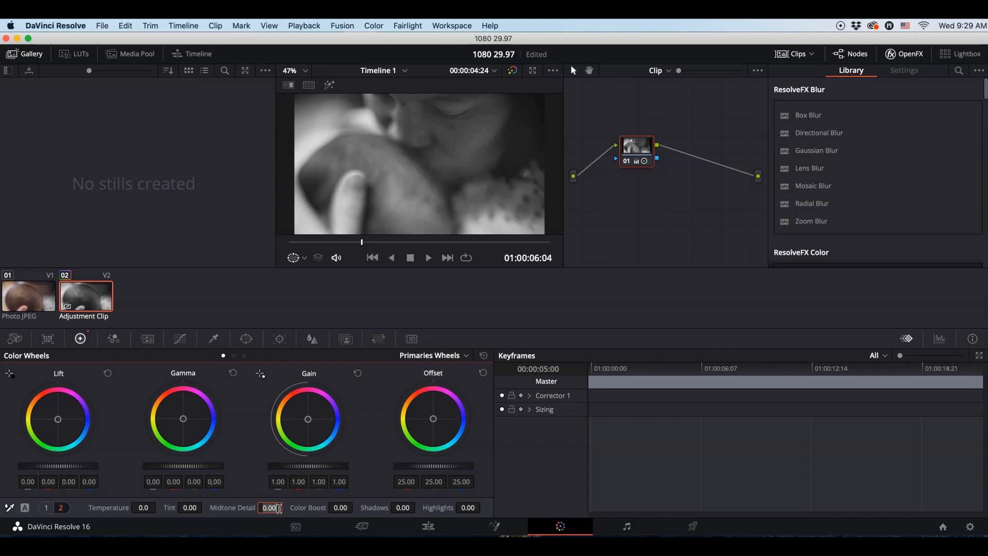
pyautogui.click(277, 530)
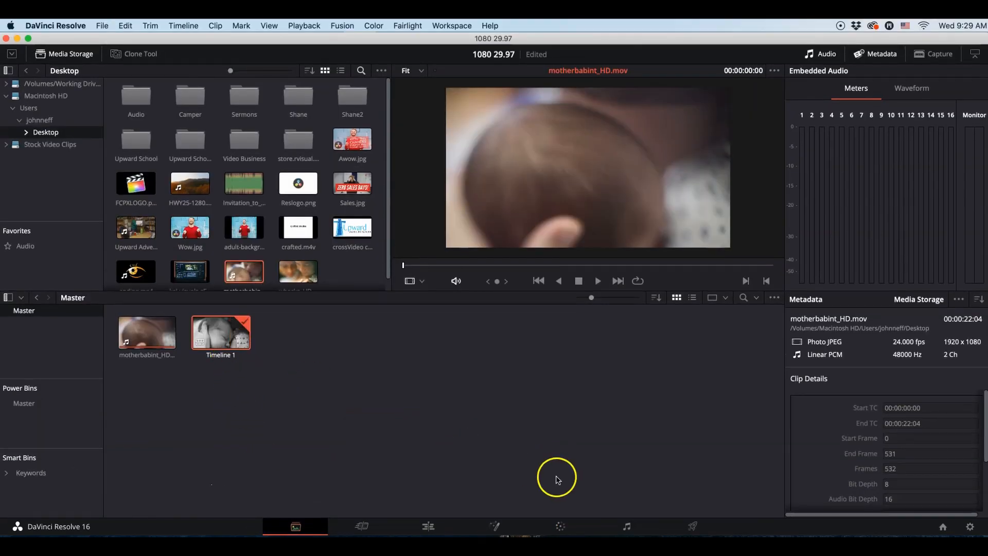
pyautogui.click(560, 524)
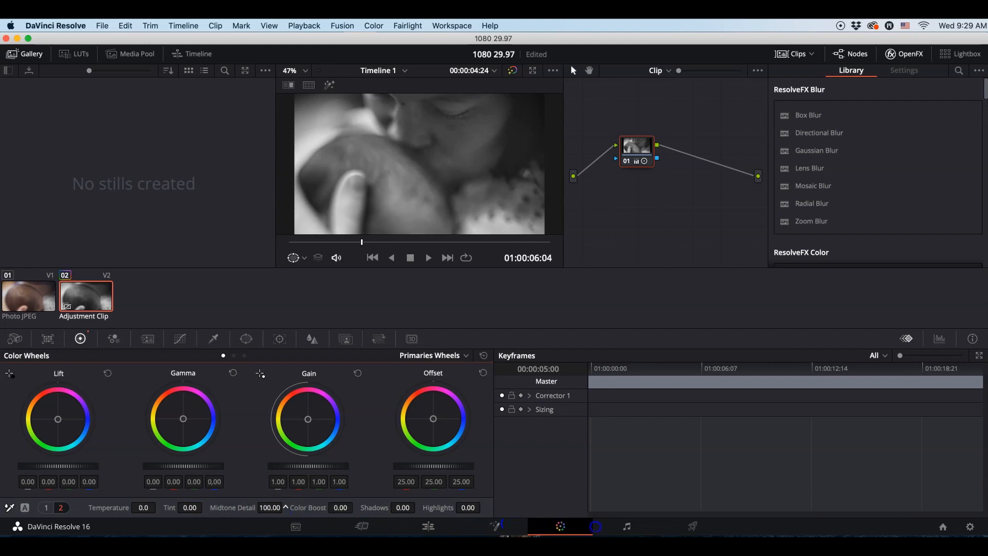
pyautogui.moveTo(465, 525); pyautogui.dragTo(318, 518)
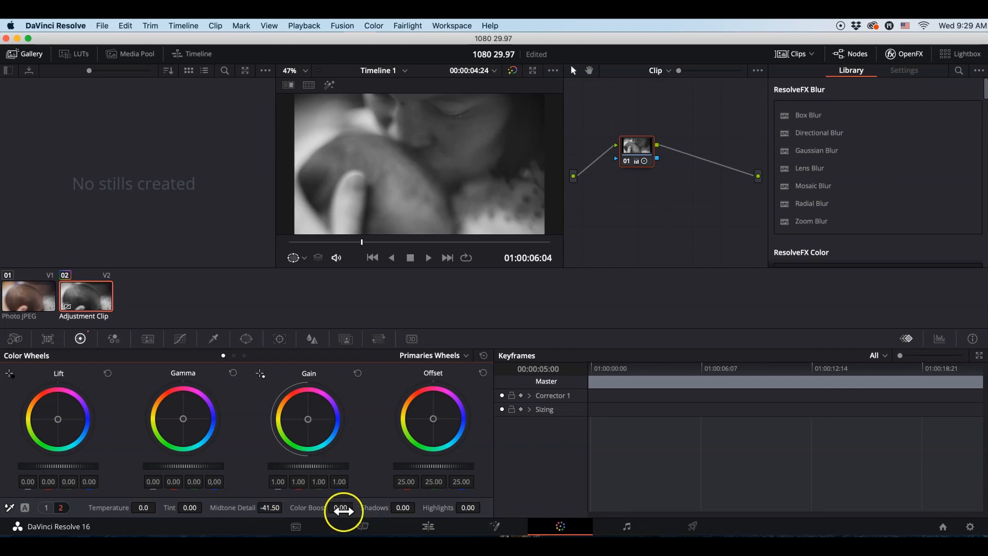
# Set the adjustment clip's Shadows to -4.50 and its Highlights to 14.00
pyautogui.moveTo(395, 507)
pyautogui.mouseDown()
pyautogui.moveTo(349, 503)
pyautogui.moveTo(387, 506)
pyautogui.mouseUp()
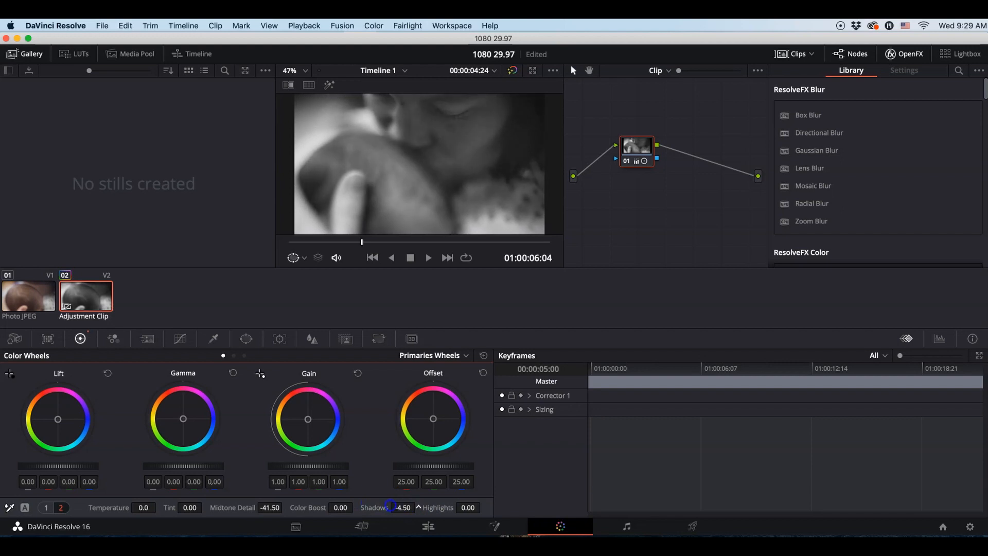
pyautogui.moveTo(469, 507); pyautogui.dragTo(500, 506)
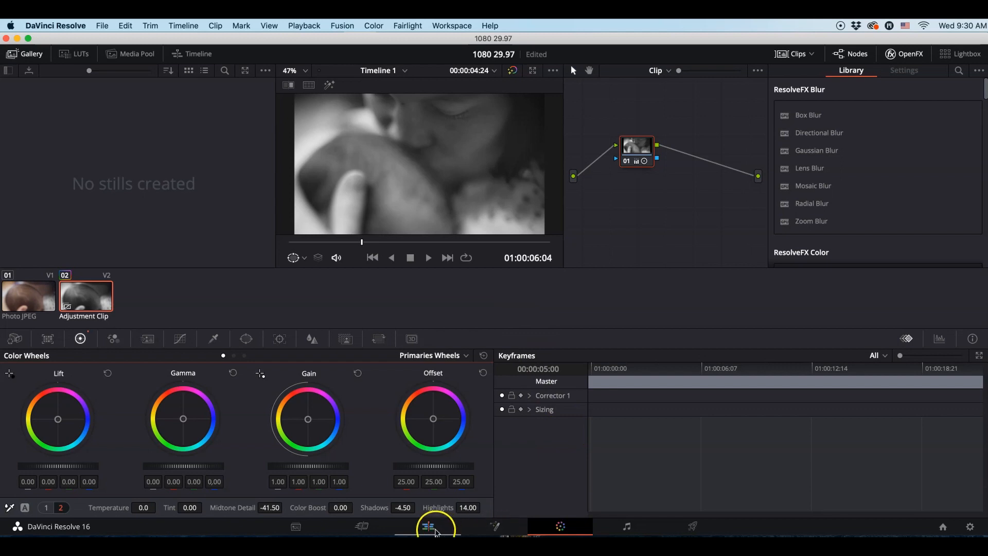
# On the Edit page, create a new bin under the Power Bins Master in the Media Pool and rename it Adjustments
pyautogui.click(434, 531)
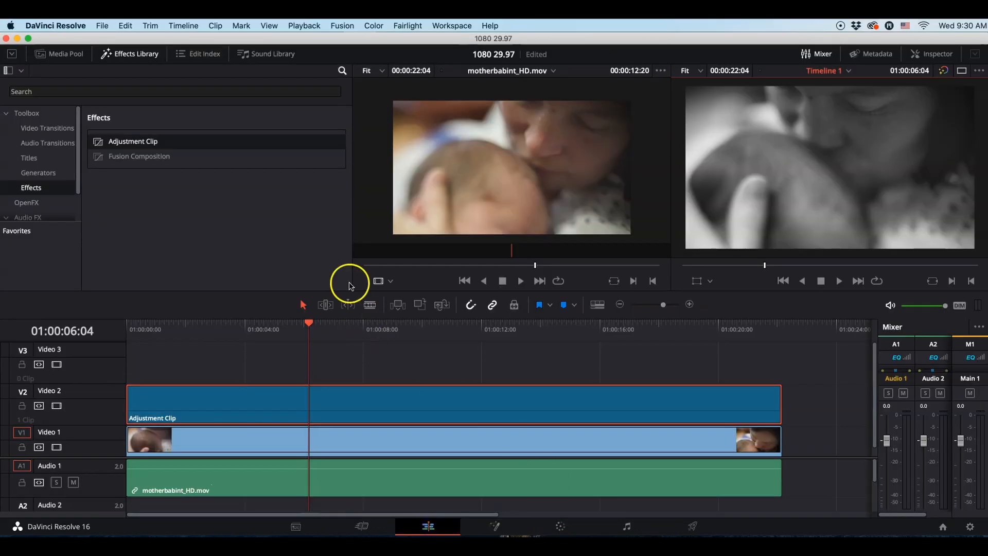
pyautogui.click(77, 55)
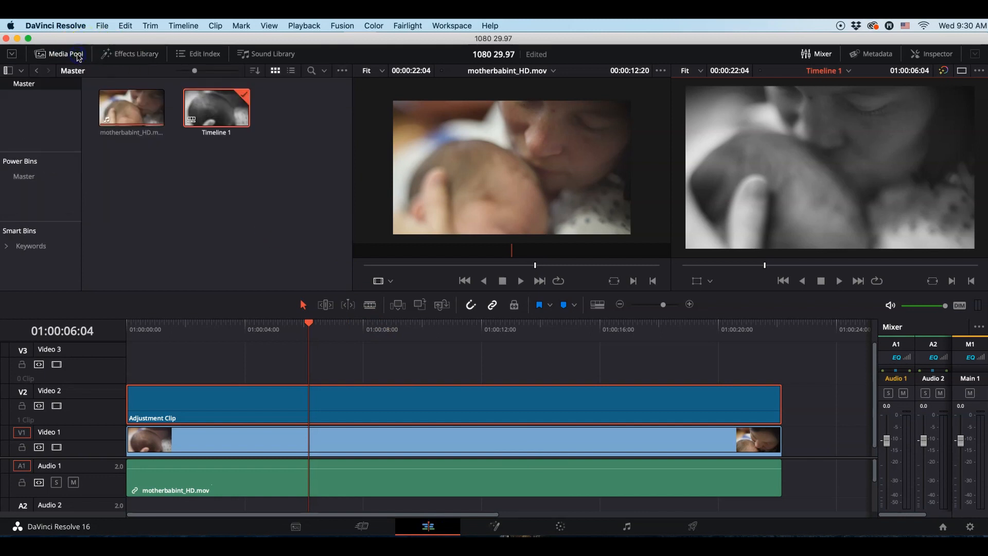
pyautogui.click(48, 183)
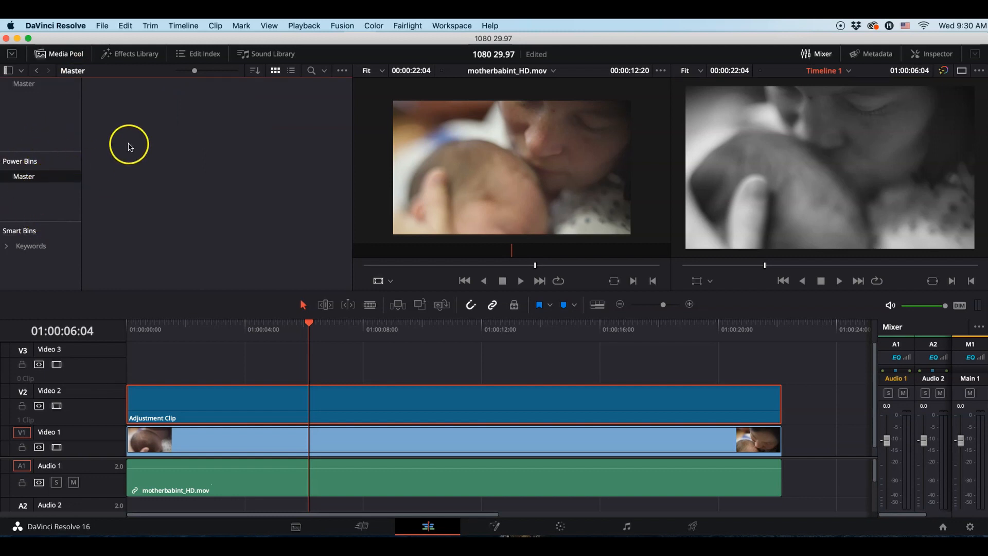
pyautogui.rightClick(66, 183)
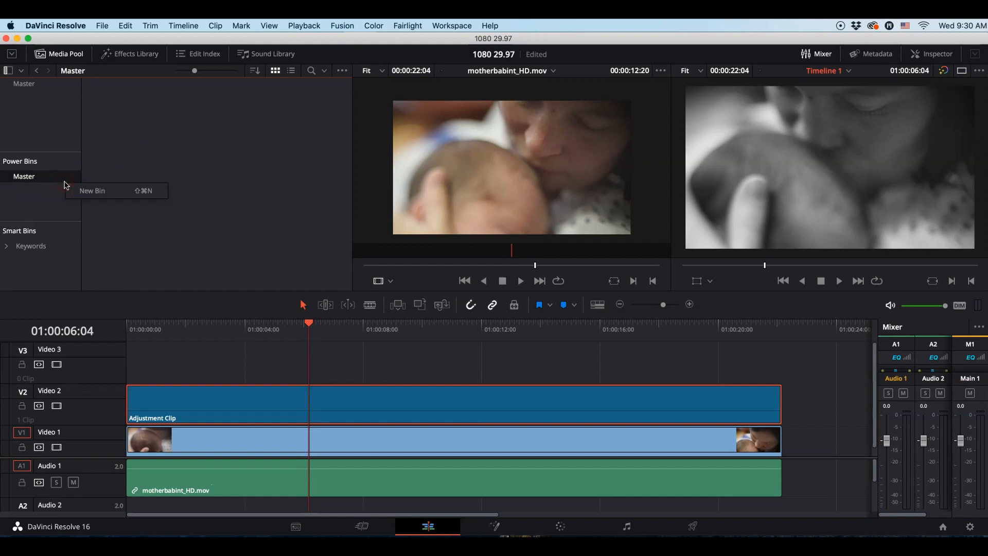
pyautogui.click(101, 191)
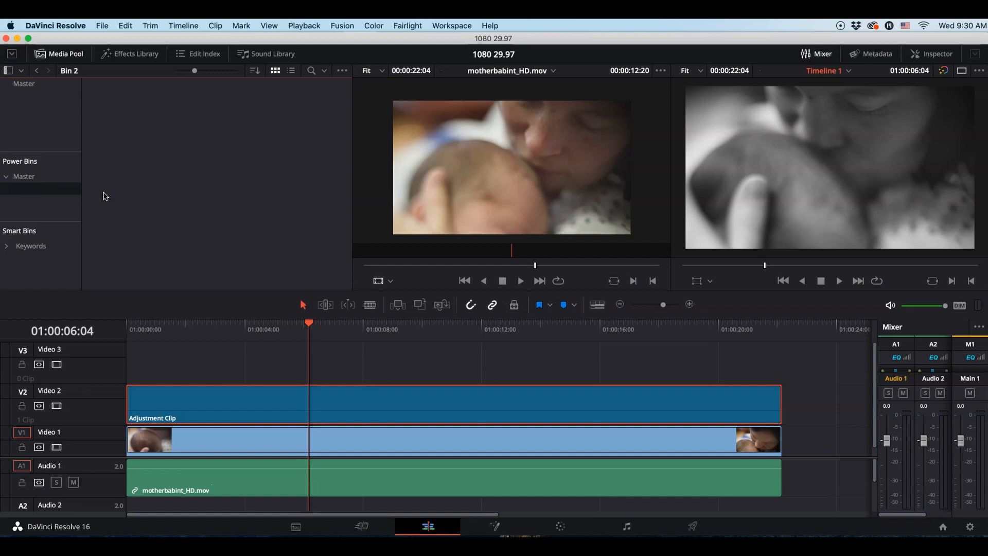
pyautogui.click(61, 176)
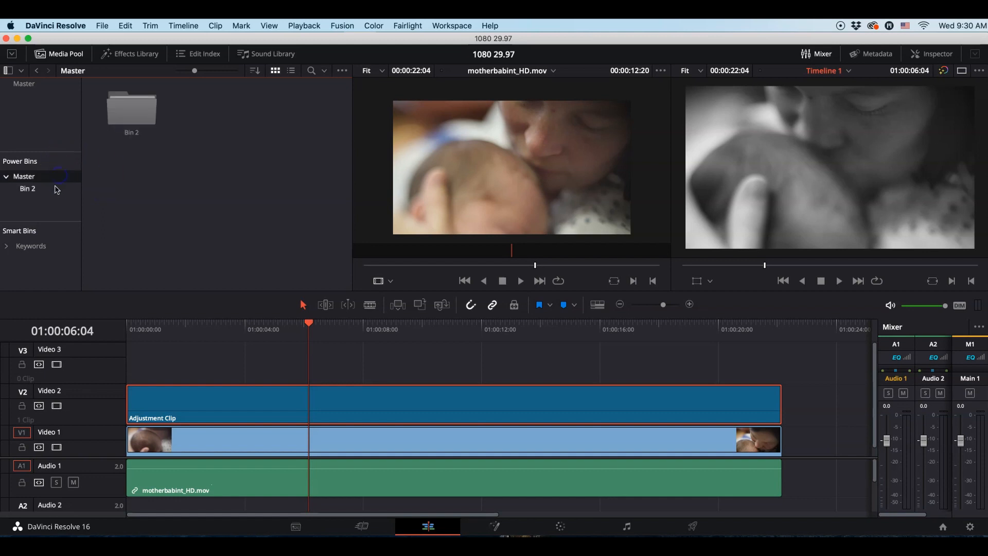
pyautogui.click(38, 190)
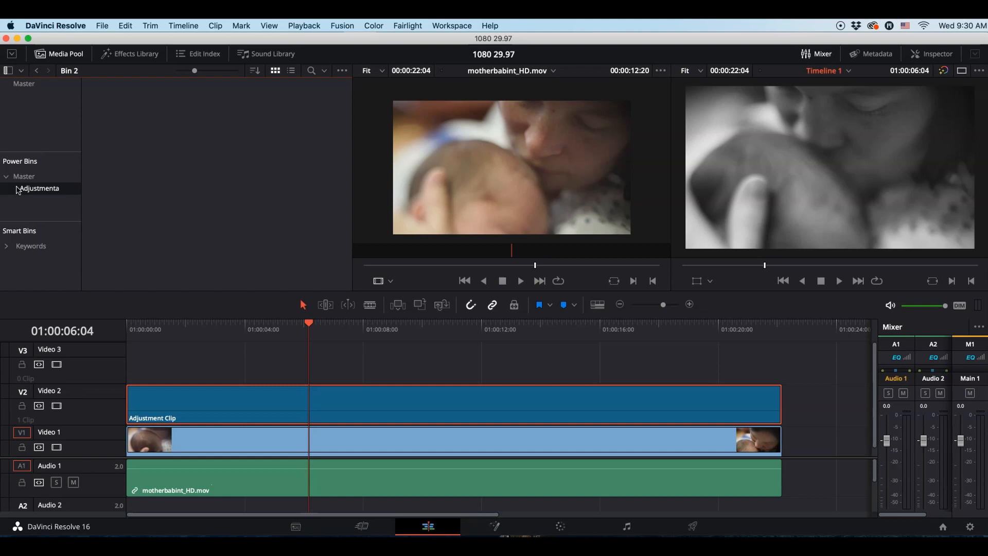
pyautogui.click(17, 189)
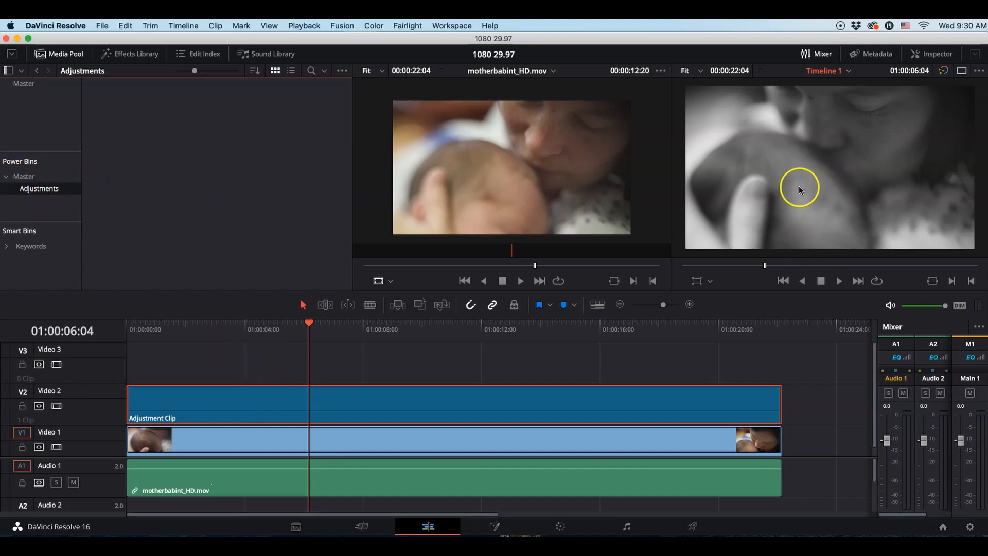
# Store the graded adjustment clip from Video 2 in the Adjustments power bin and rename the stored copy Film Noir
pyautogui.moveTo(348, 410); pyautogui.dragTo(152, 124)
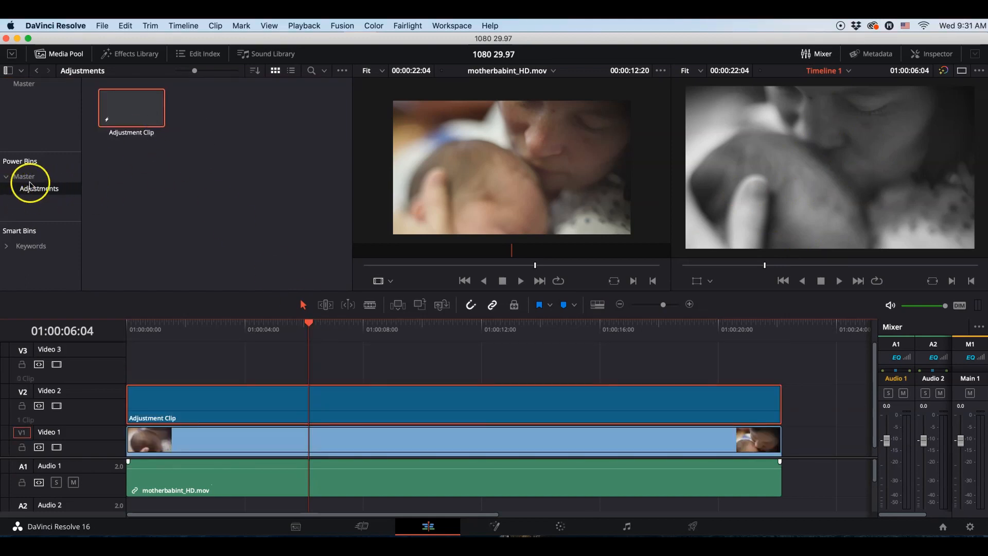
pyautogui.click(138, 135)
pyautogui.click(153, 133)
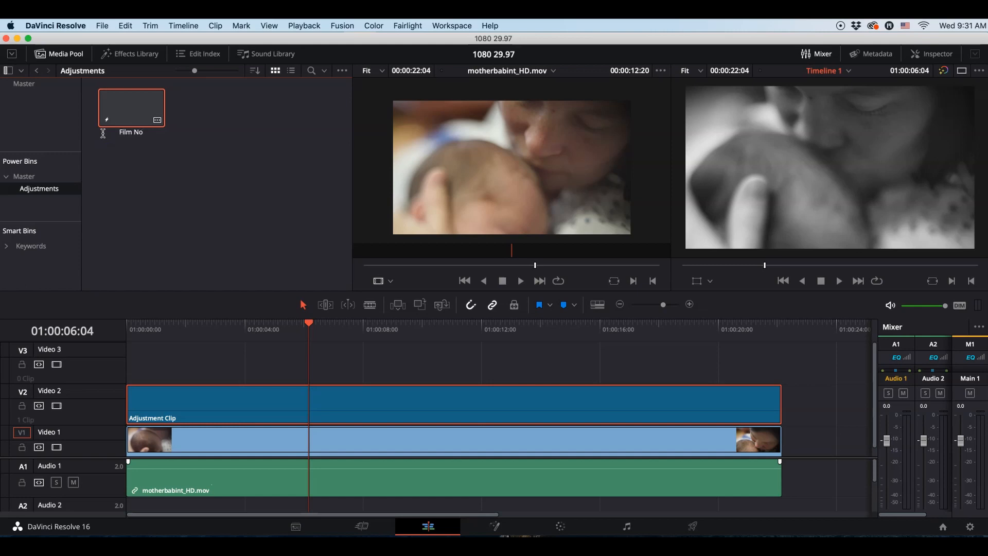
pyautogui.click(226, 158)
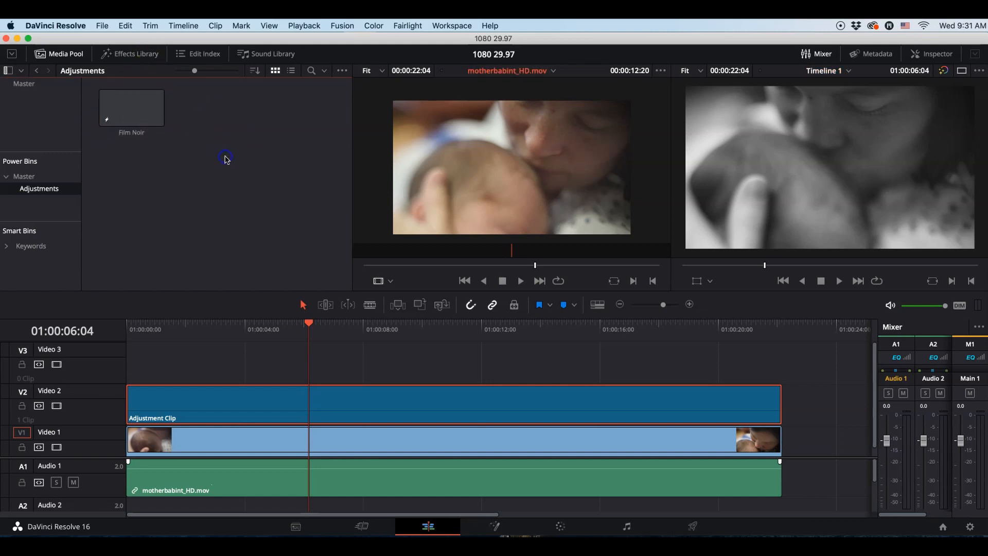
pyautogui.click(147, 111)
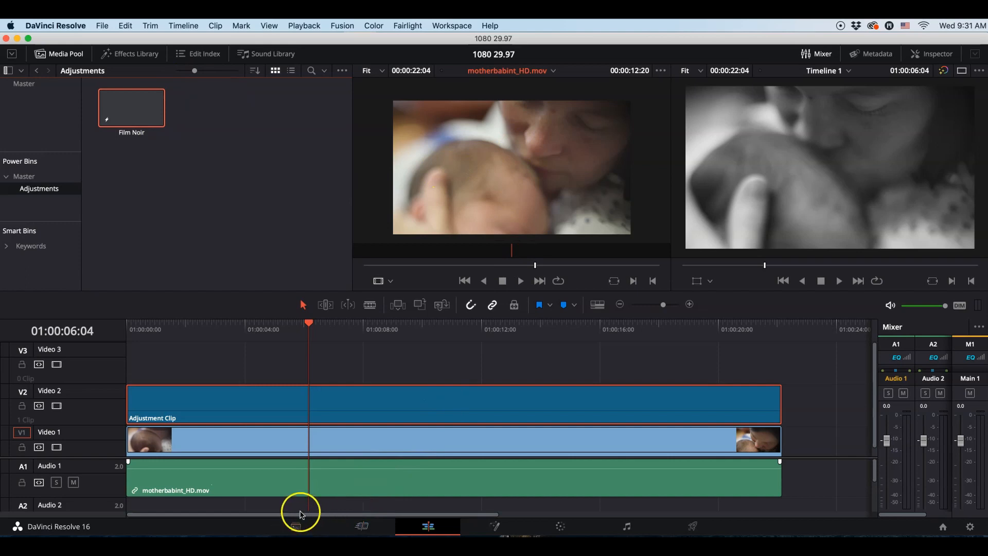
# Switch to the Media page and open the project 1080 #2 from the Project Manager
pyautogui.click(296, 527)
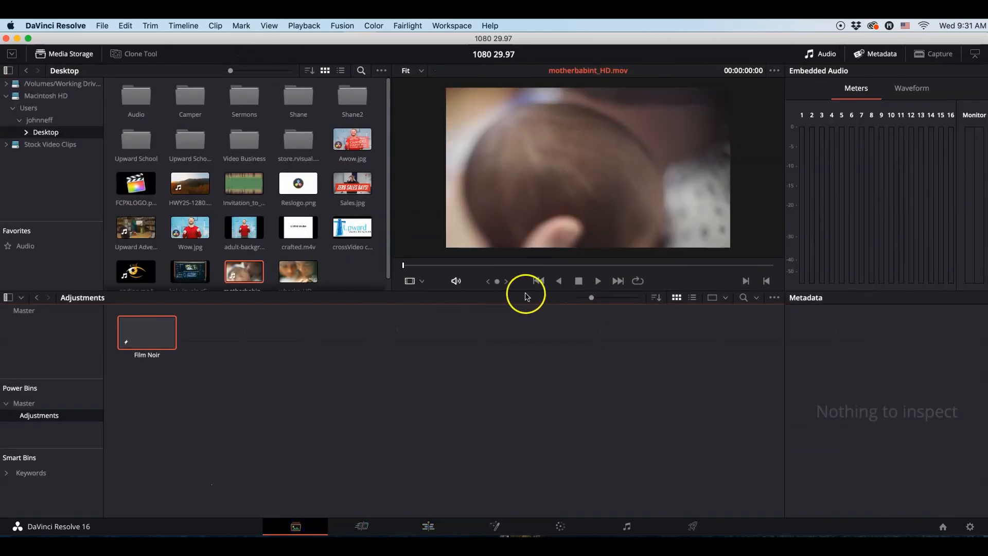
pyautogui.click(951, 531)
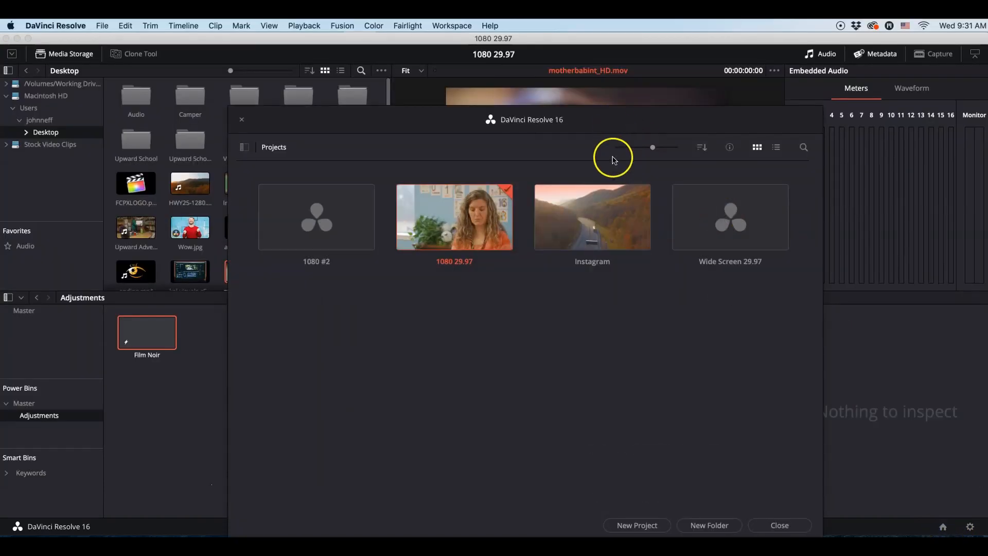
pyautogui.click(313, 217)
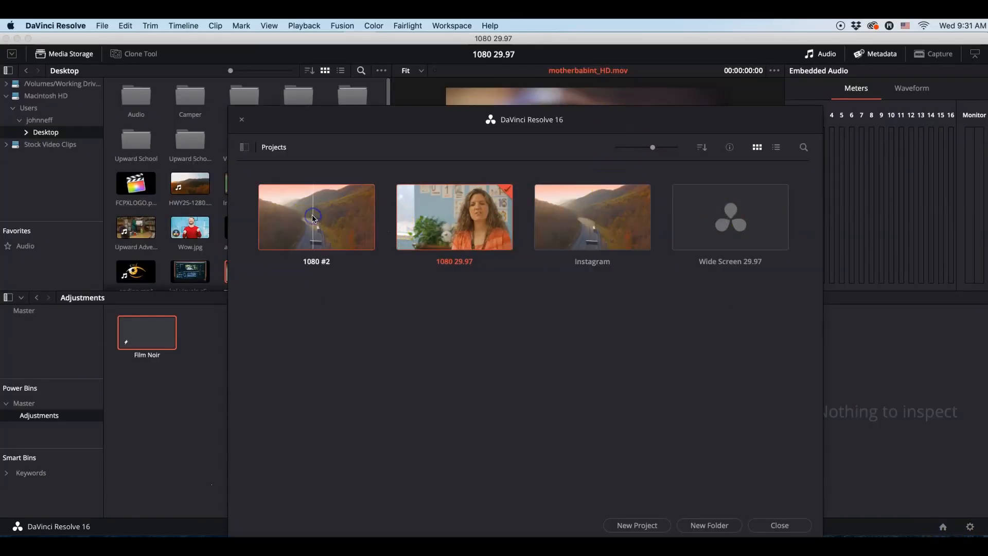
pyautogui.doubleClick(313, 217)
# Delete all items from the project's Master bin, including the old timeline, and confirm the removal
pyautogui.click(359, 378)
pyautogui.moveTo(358, 378); pyautogui.dragTo(161, 335)
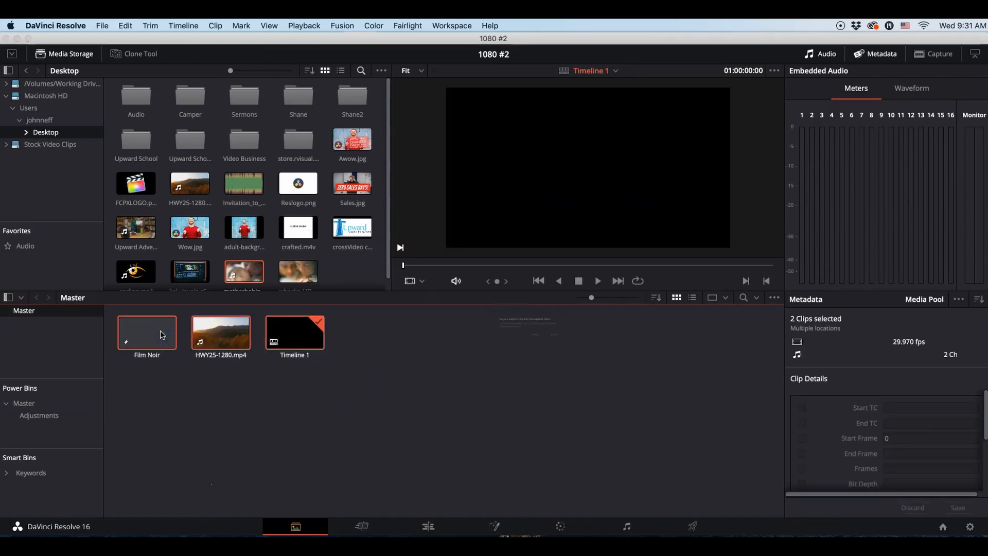
pyautogui.press('Delete')
pyautogui.click(635, 360)
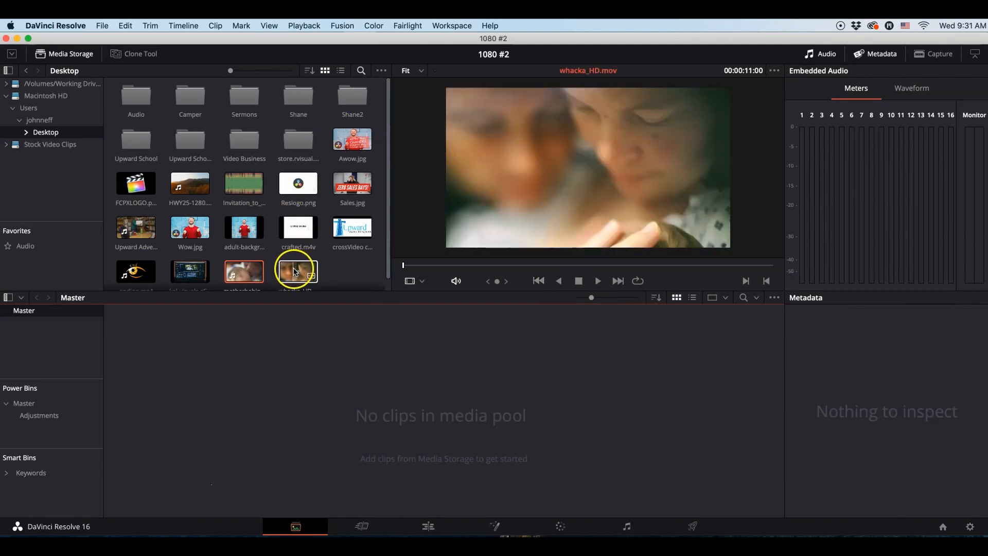
# Add whacka_HD.mov from the Desktop to the media pool and place it at the start of a new timeline on the Edit page
pyautogui.moveTo(300, 269); pyautogui.dragTo(242, 349)
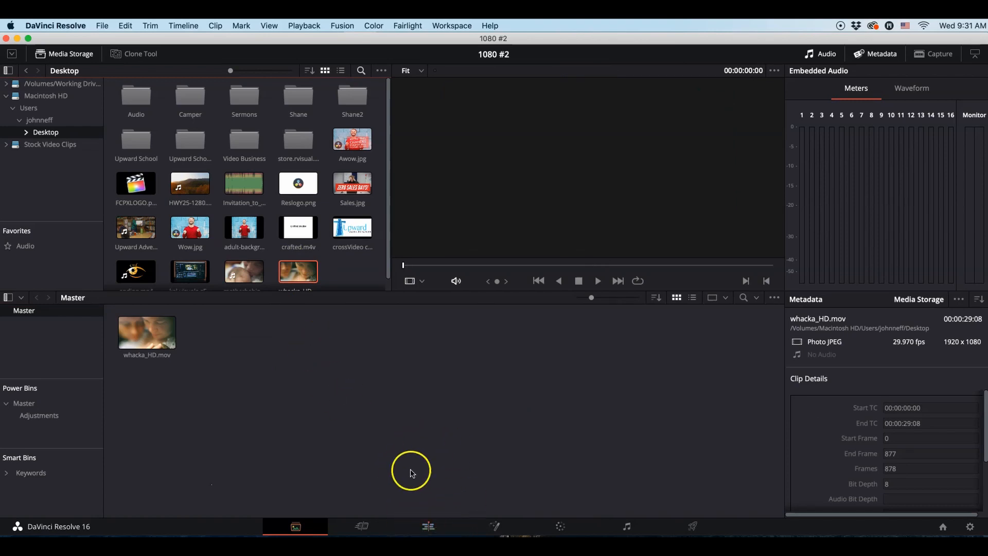
pyautogui.click(428, 524)
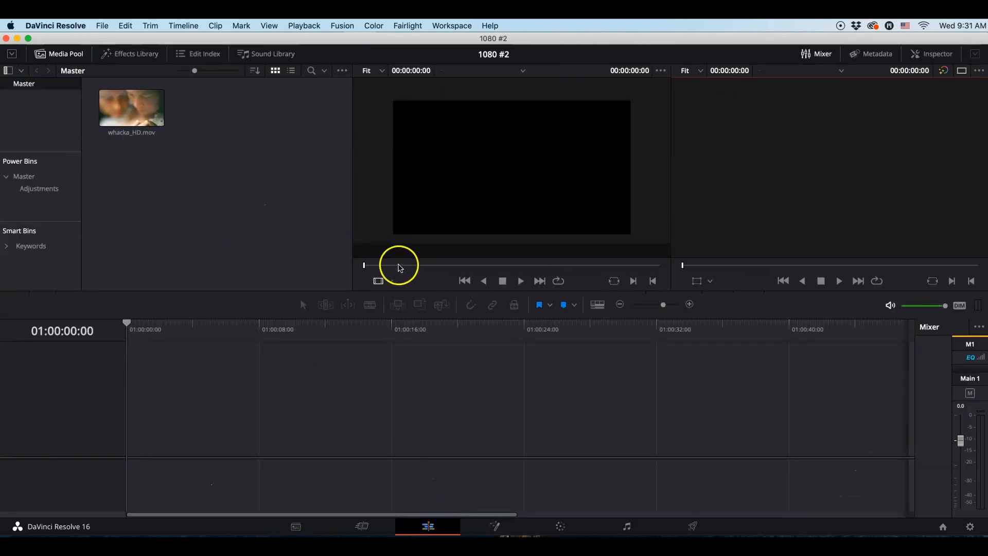
pyautogui.moveTo(146, 123); pyautogui.dragTo(136, 461)
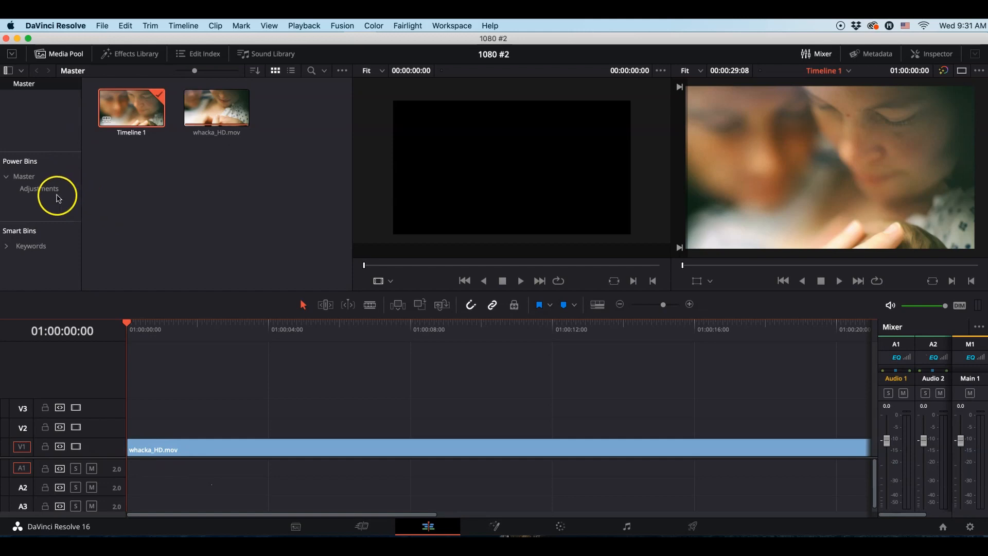
# Place Film Noir from the Adjustments power bin on Video 2 above whacka_HD.mov, and play the timeline to check the look
pyautogui.click(48, 189)
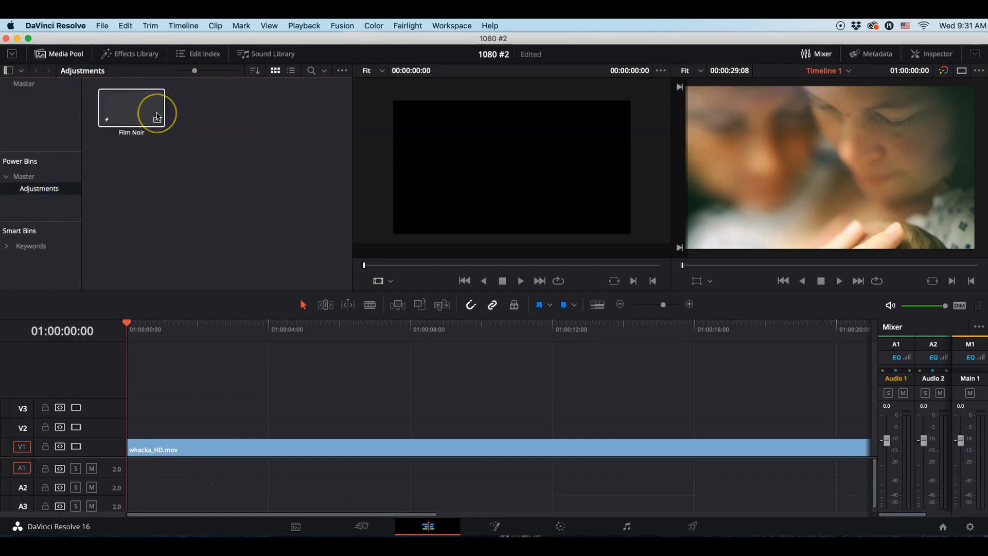
pyautogui.moveTo(129, 105); pyautogui.dragTo(133, 429)
pyautogui.press('space')
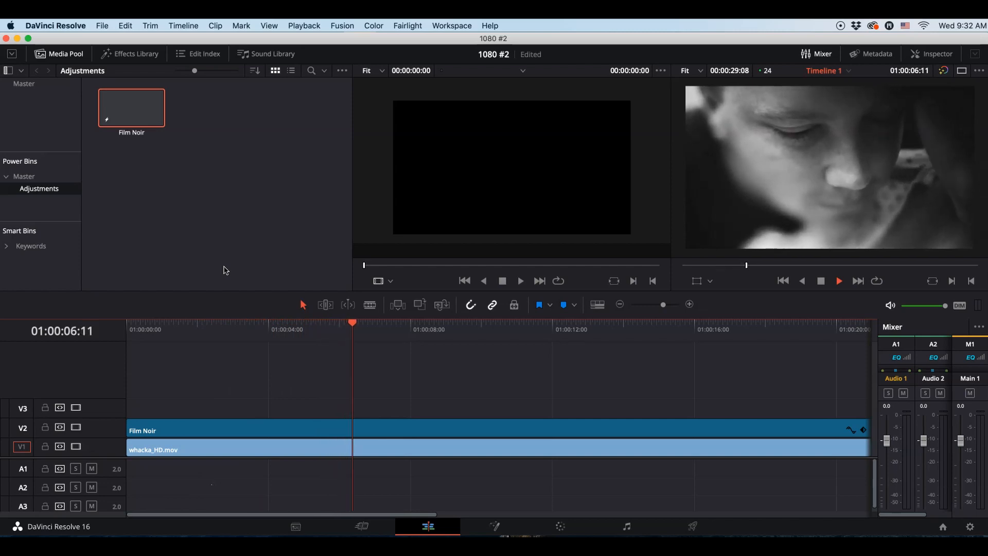
pyautogui.click(234, 280)
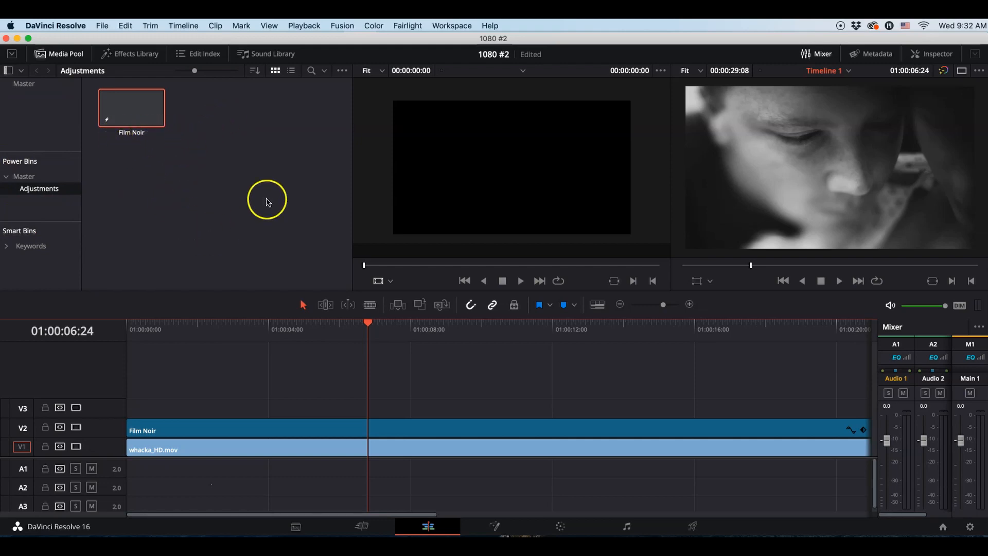
# Examine the Film Noir clip's settings in the Inspector and its saved grade on the Color page, and return to the Edit page
pyautogui.click(133, 133)
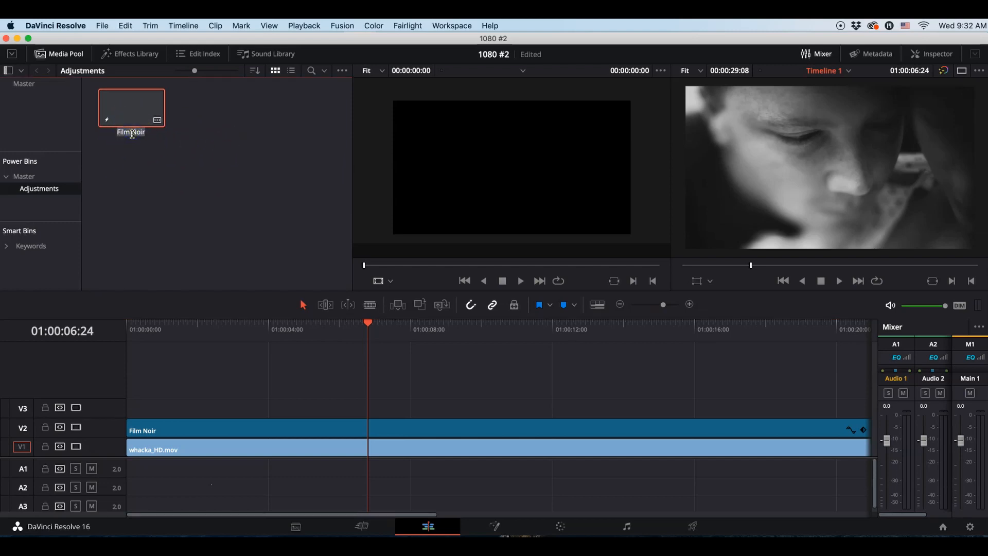
pyautogui.click(221, 163)
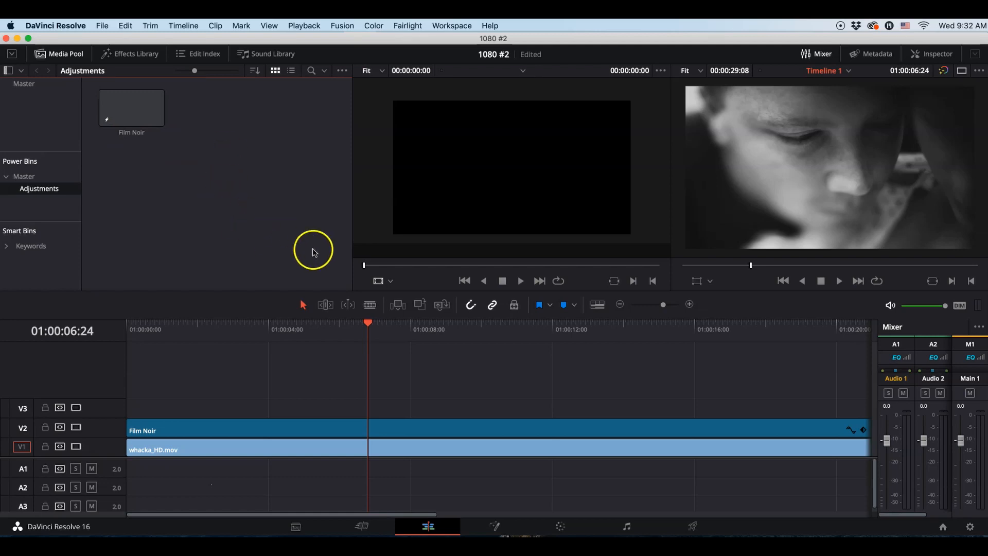
pyautogui.click(939, 55)
pyautogui.scroll(-3, 874, 199)
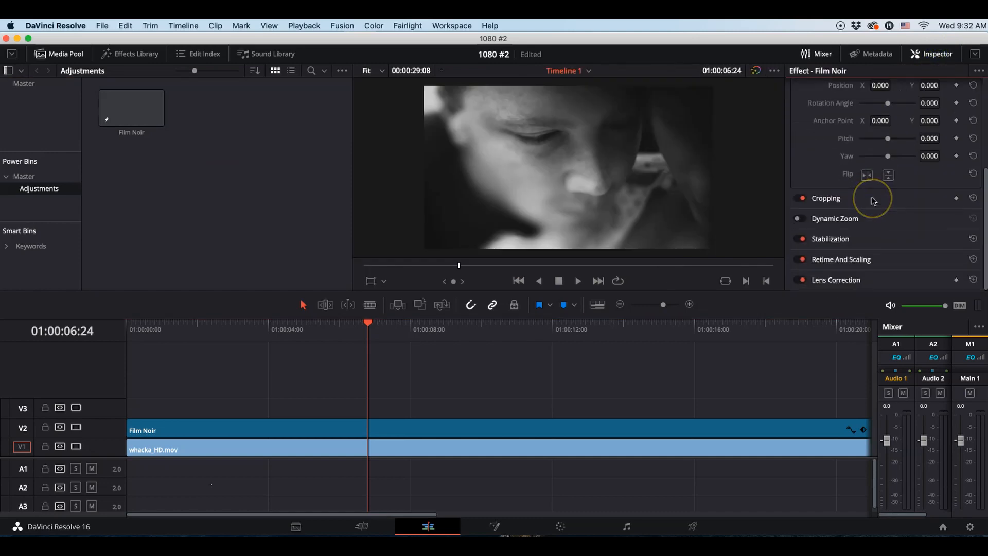
pyautogui.scroll(2, 873, 200)
pyautogui.click(880, 165)
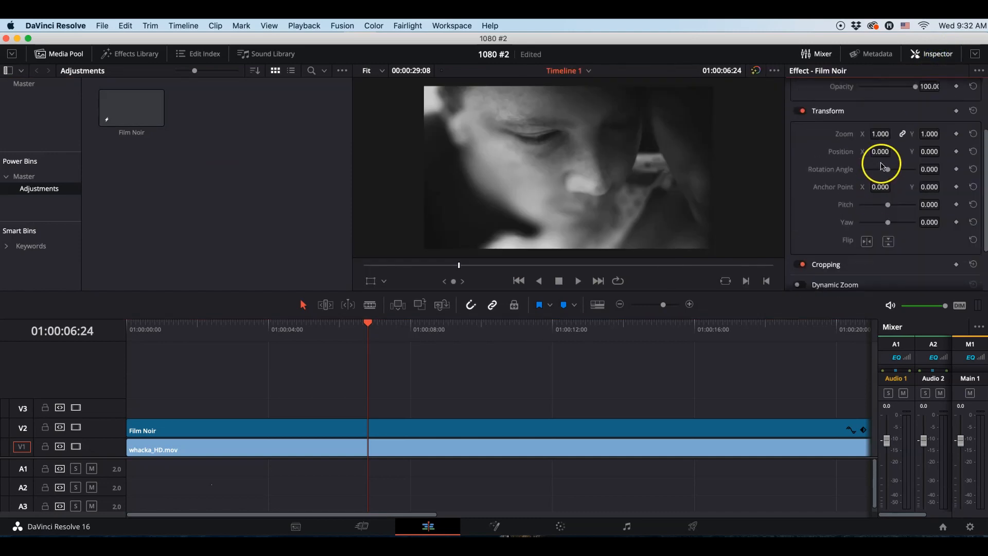
pyautogui.scroll(-2, 881, 164)
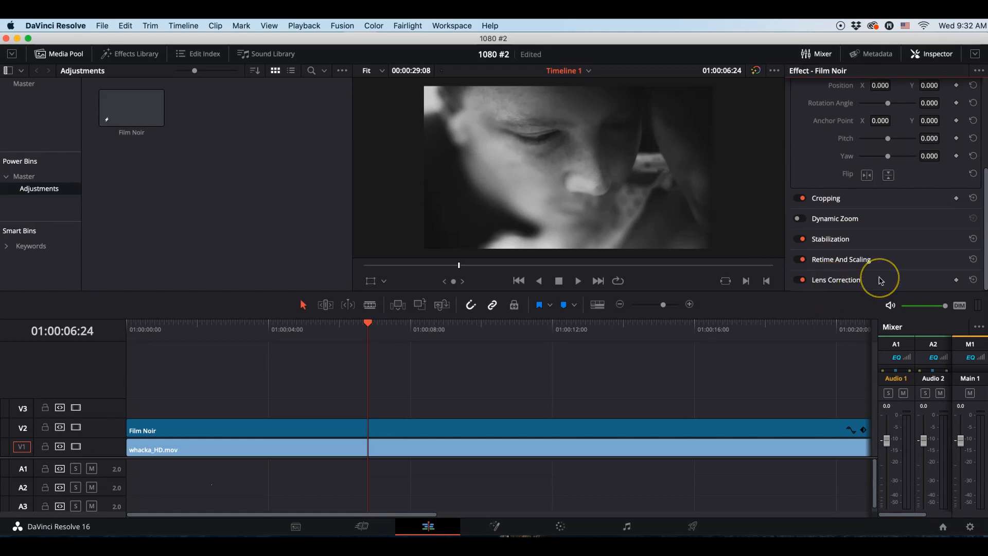
pyautogui.click(562, 525)
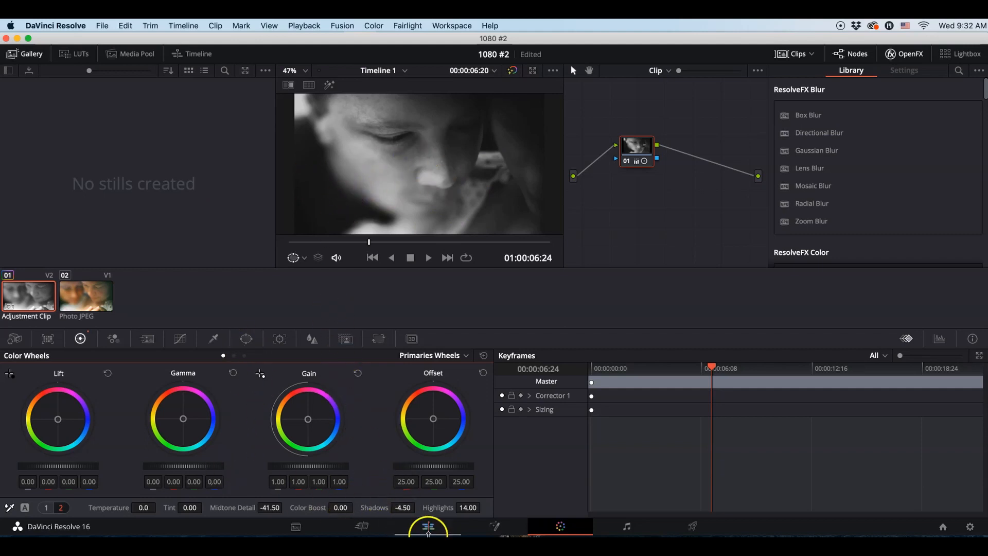
pyautogui.click(428, 526)
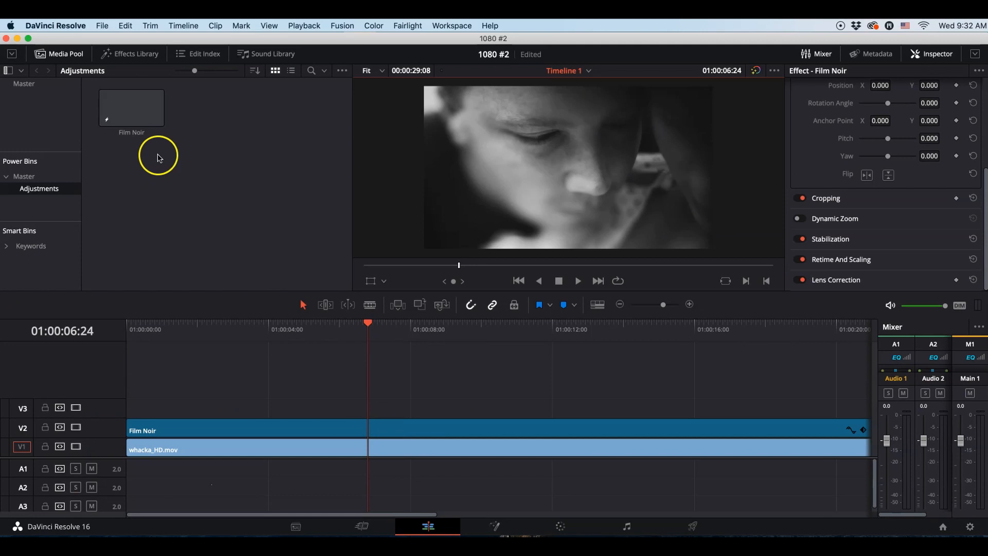
# View the project's Master bin, and open the Adjustments bin from the Power Bins Master
pyautogui.click(23, 114)
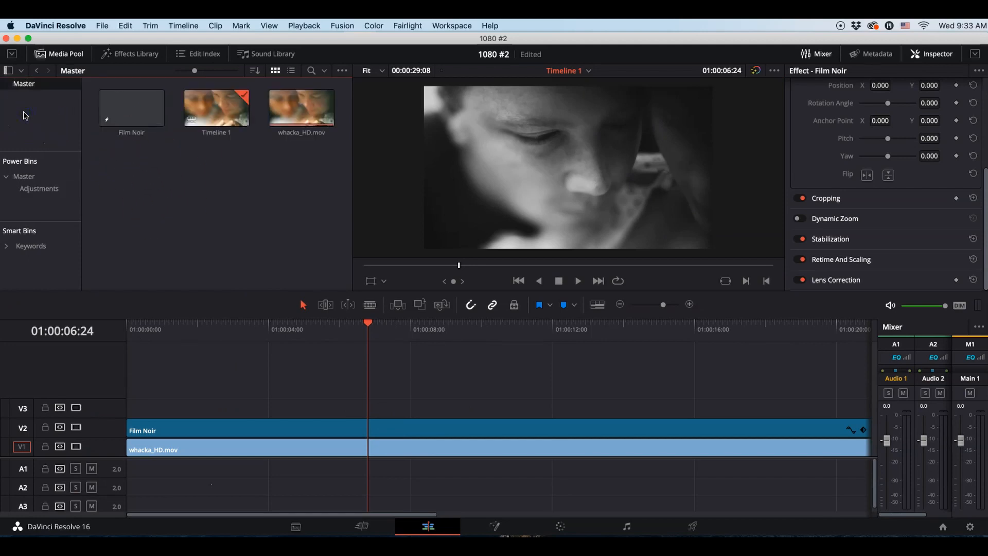
pyautogui.click(51, 178)
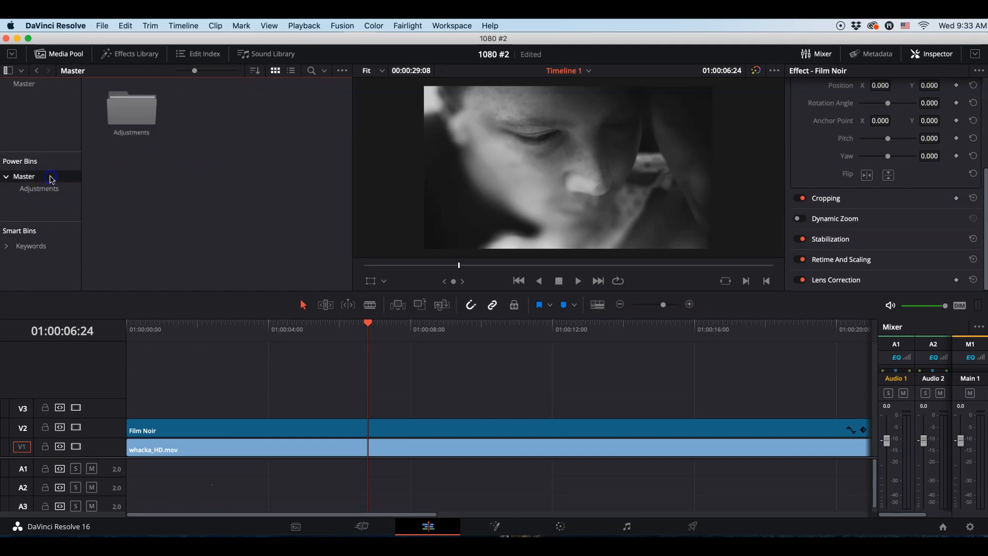
pyautogui.doubleClick(136, 106)
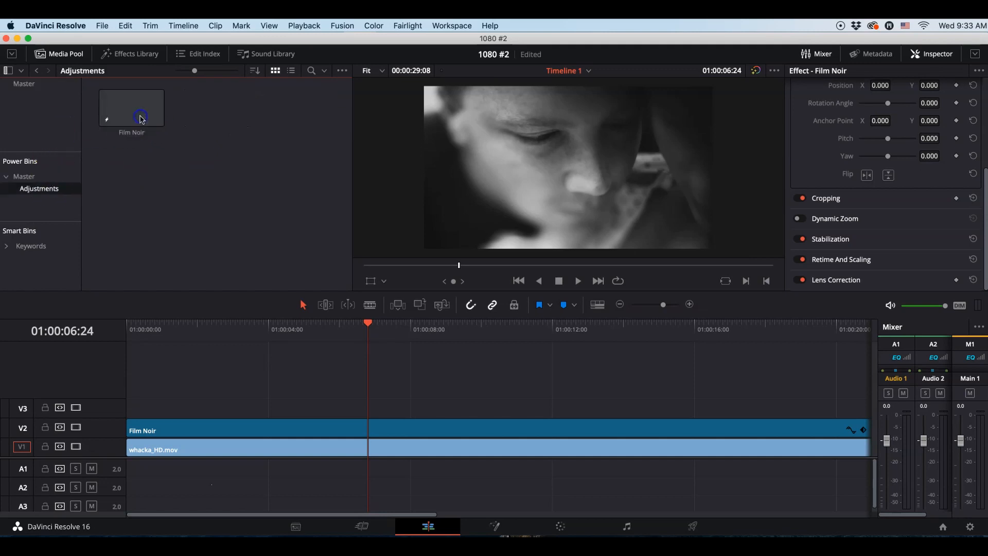